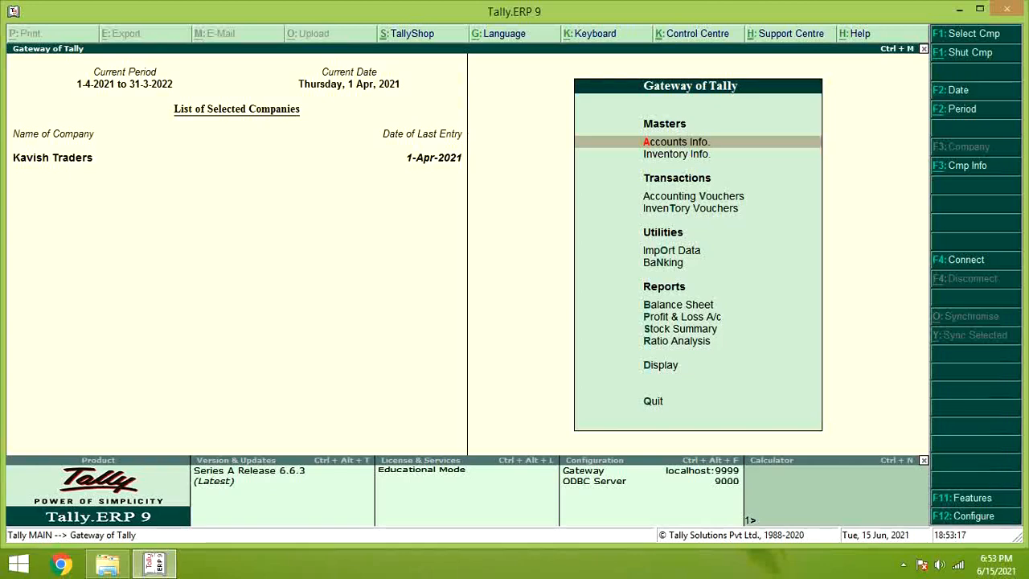
- Enable maintaining budgets and controls in the company's accounting features and save the settings
key(F11)
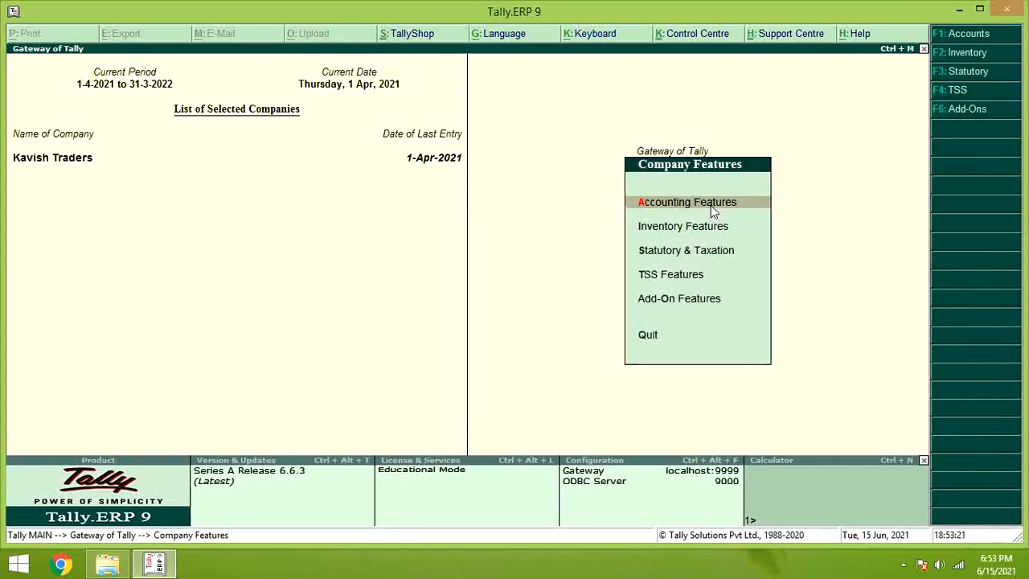
click(711, 206)
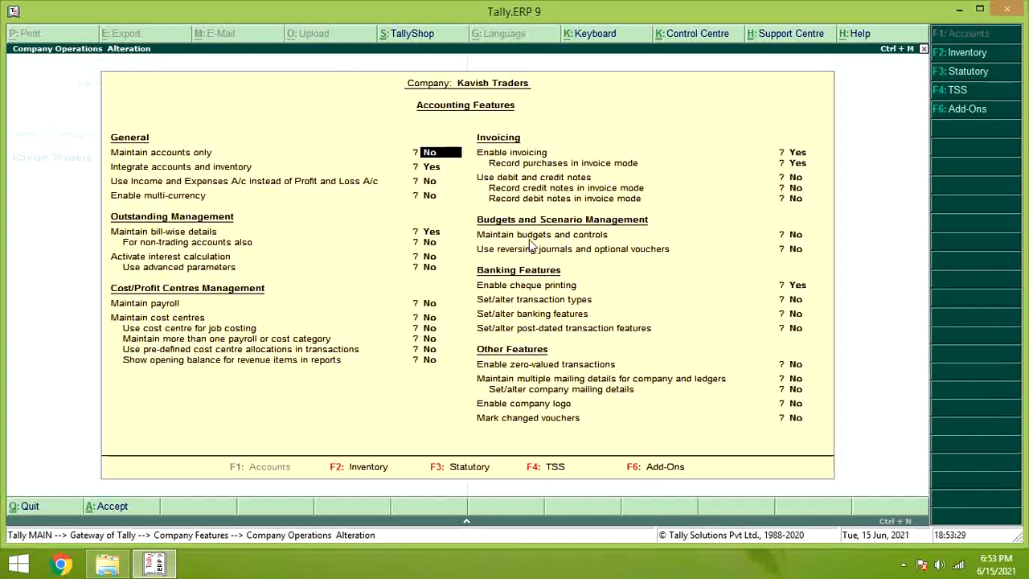
click(796, 236)
text(y)
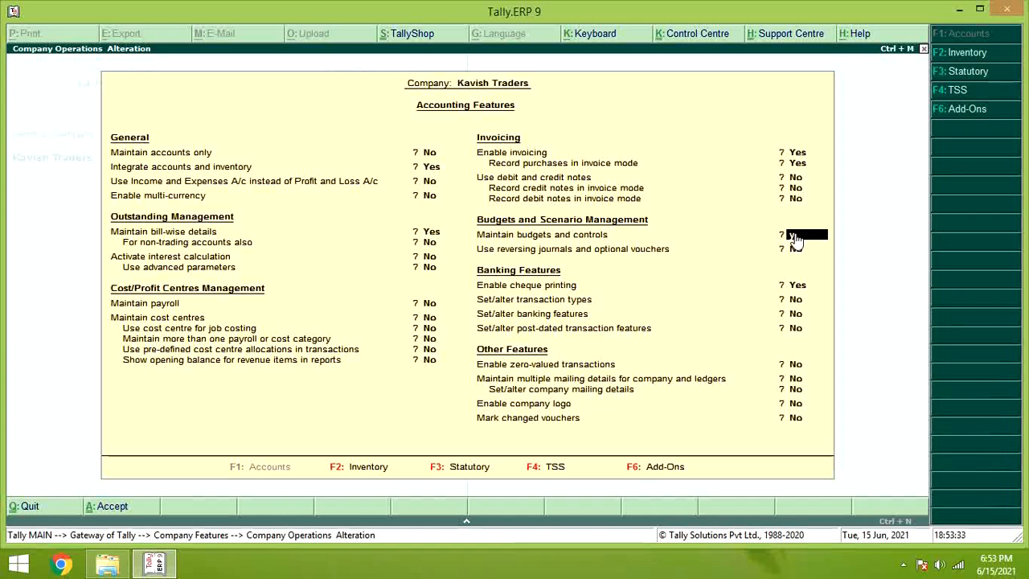
key(Return)
key(Return)
key(Return)
key(Return)
key(Return)
key(Return)
key(Return)
key(Return)
key(Return)
key(Return)
key(Return)
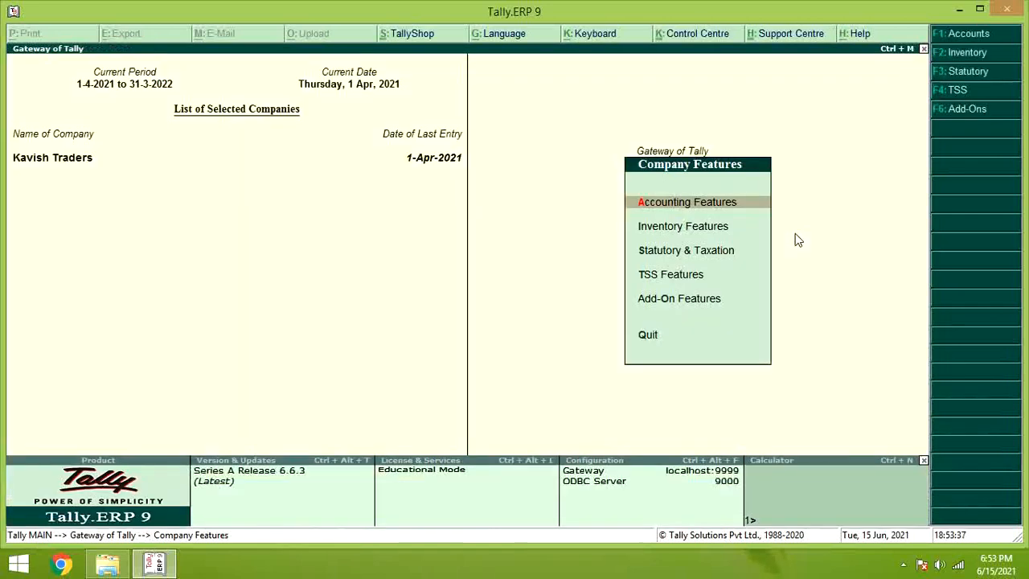
key(Escape)
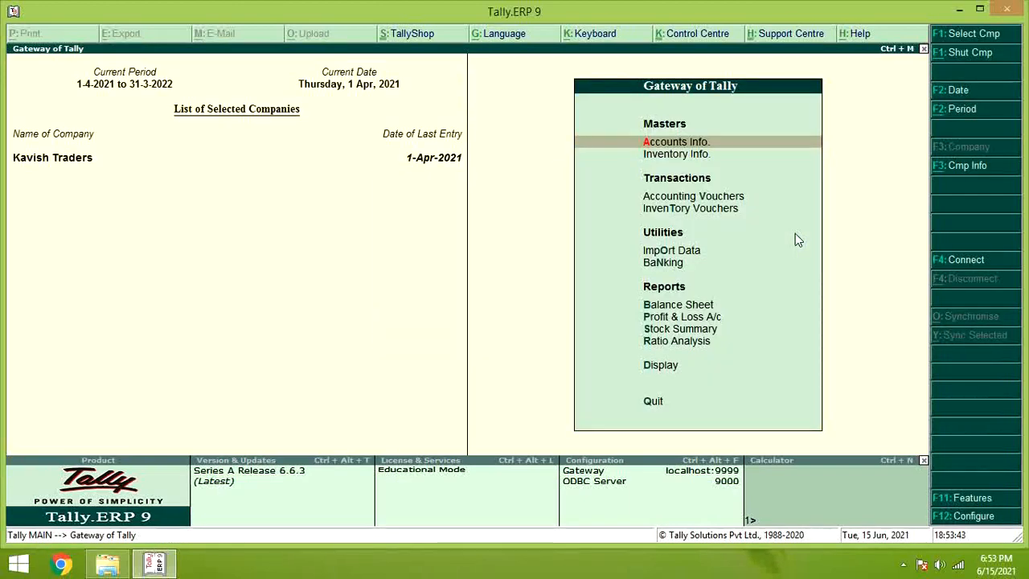
- Open the company's budget masters under Accounts Info
key(Return)
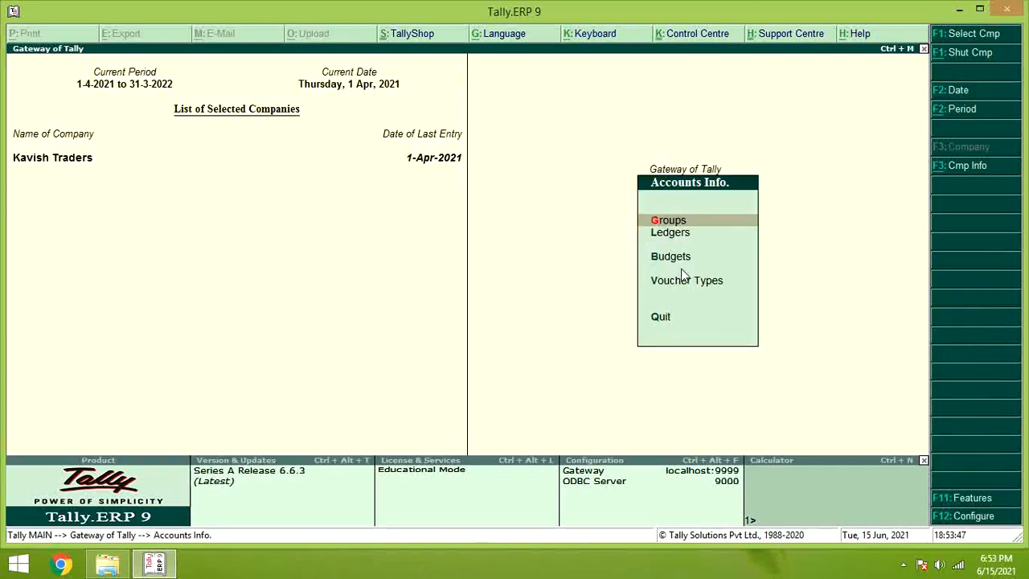
key(Down)
key(Down)
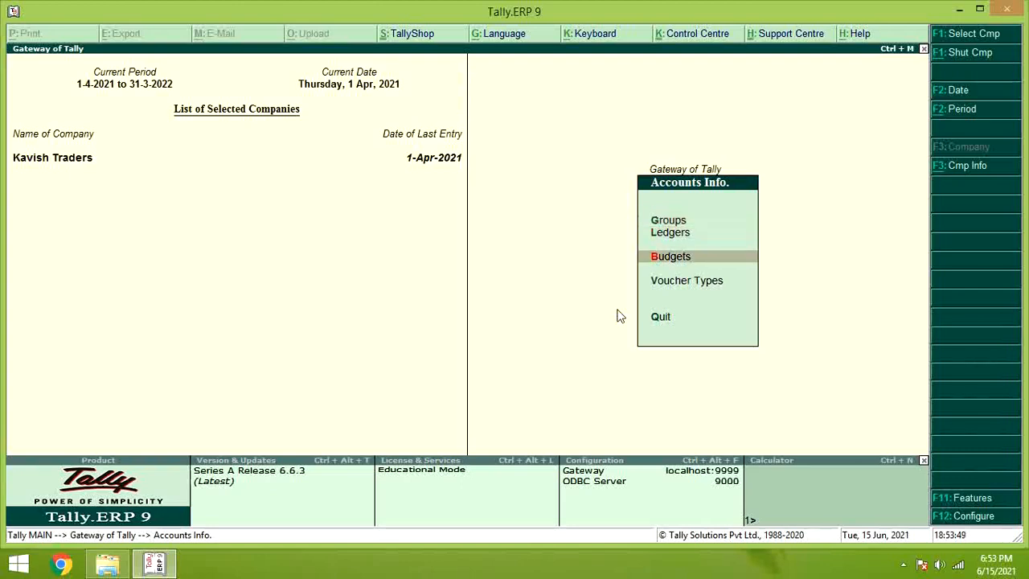
key(Return)
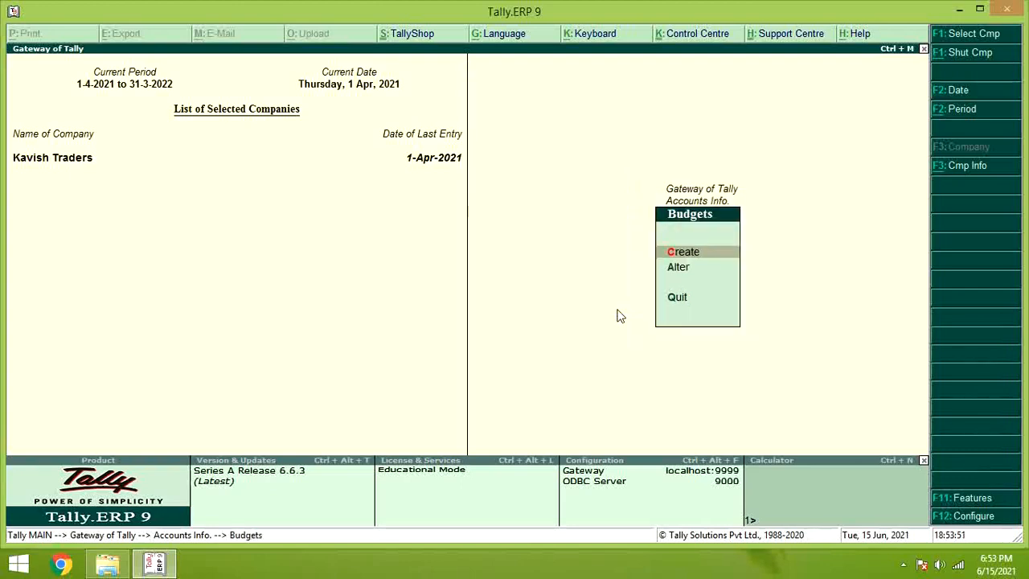
key(Down)
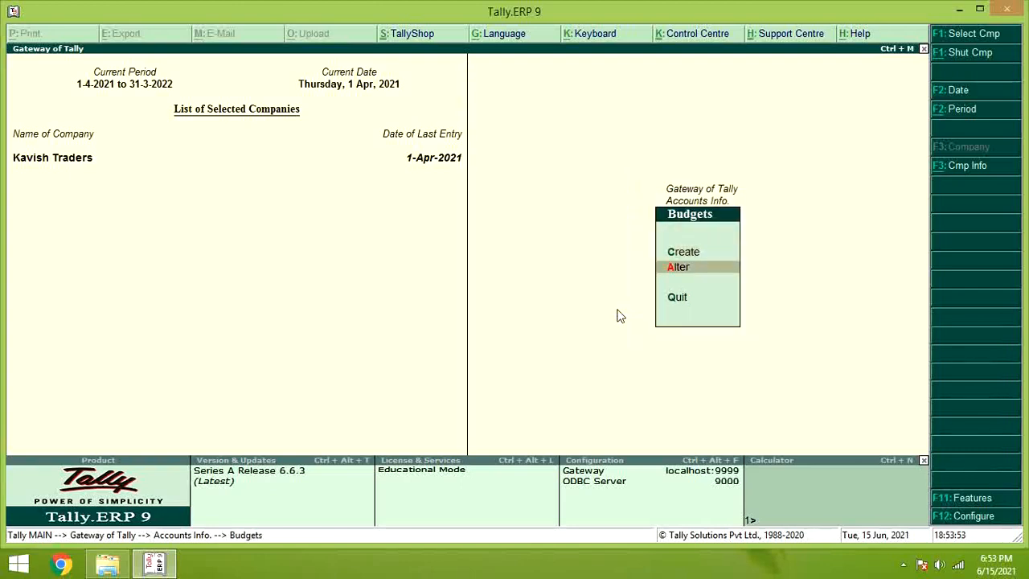
key(Return)
key(Escape)
key(Up)
key(Return)
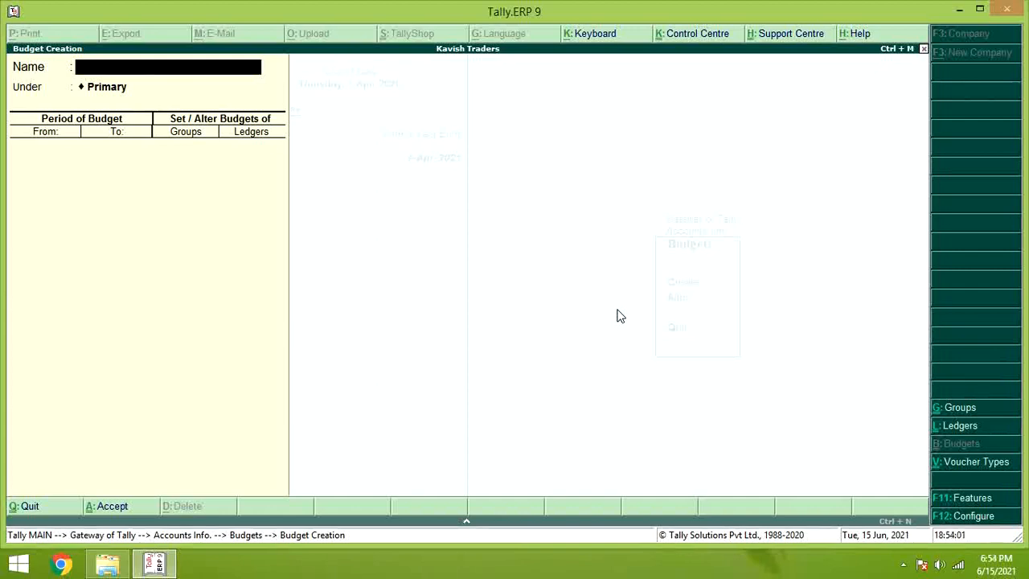
text(Exp)
key(BackSpace)
key(BackSpace)
key(BackSpace)
key(Escape)
key(y)
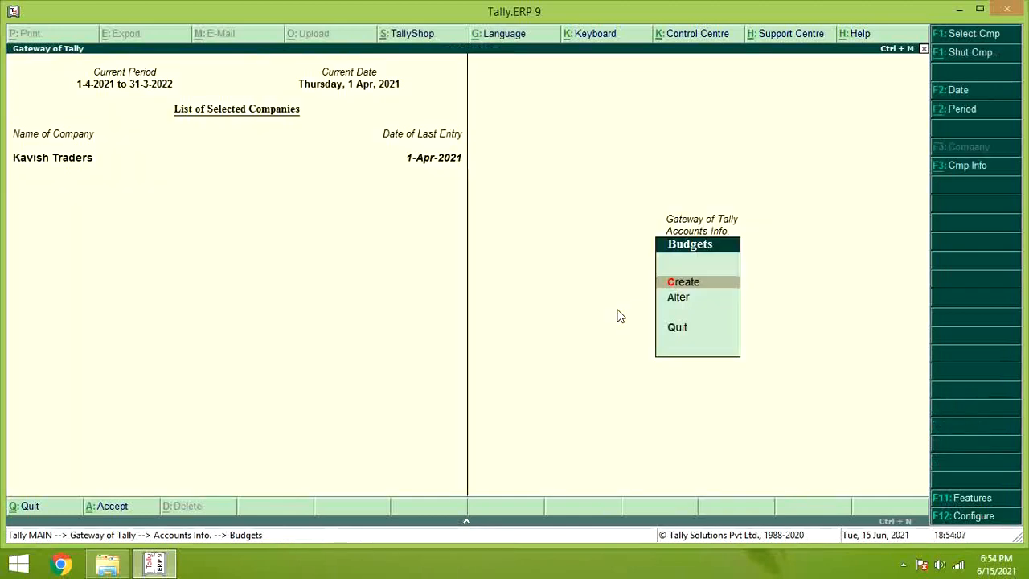
- Open the existing Expense Budget for alteration and delete it
key(Down)
key(Return)
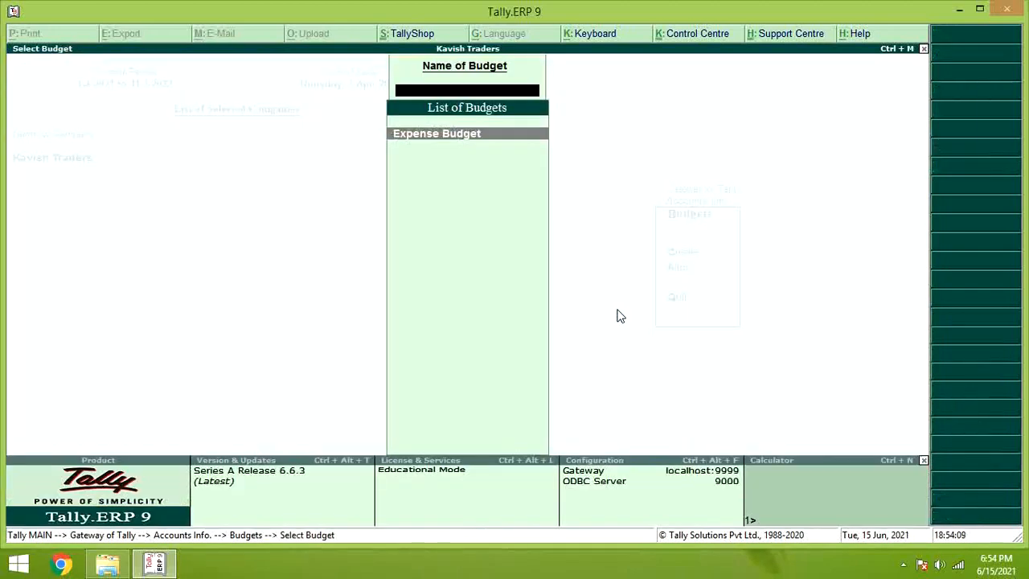
key(Return)
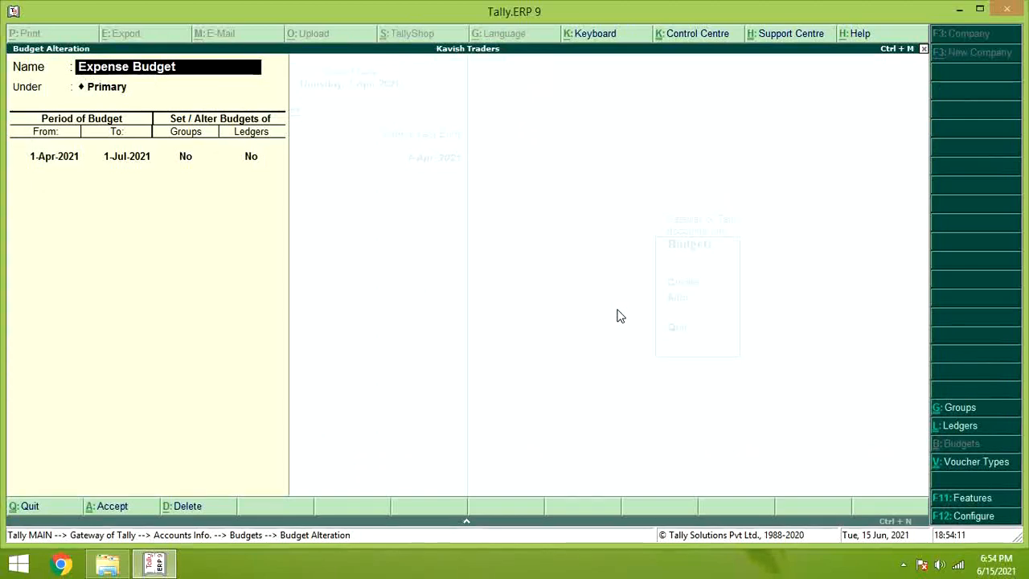
key(alt+d)
key(y)
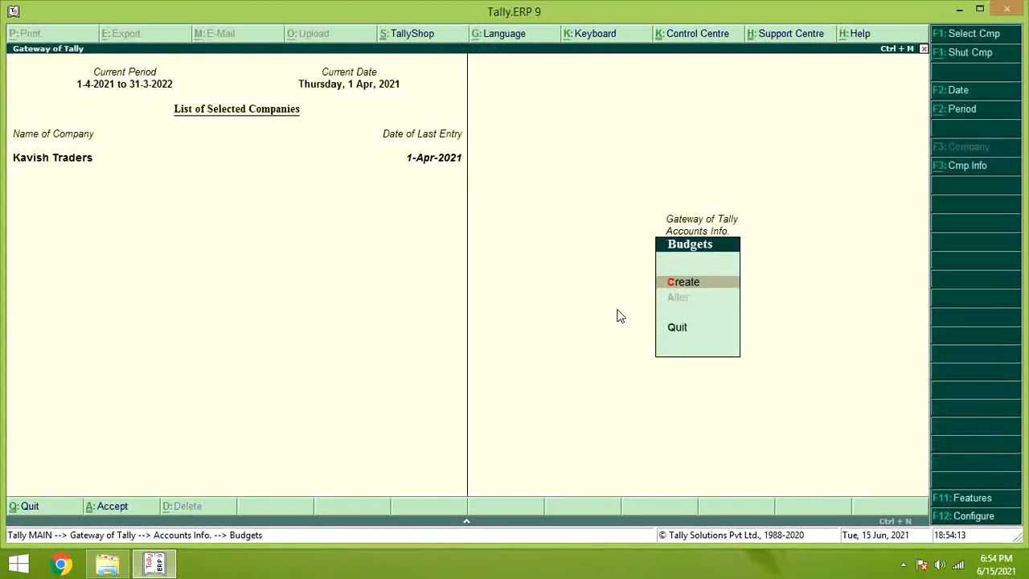
- Start a new budget named Expense Budget and place it under Primary
key(Escape)
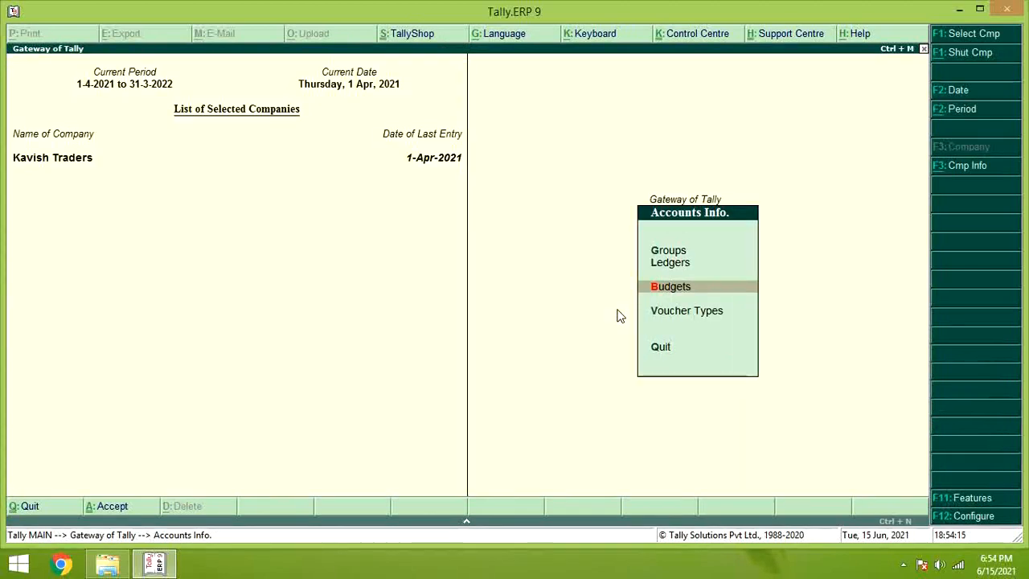
key(Return)
key(Return)
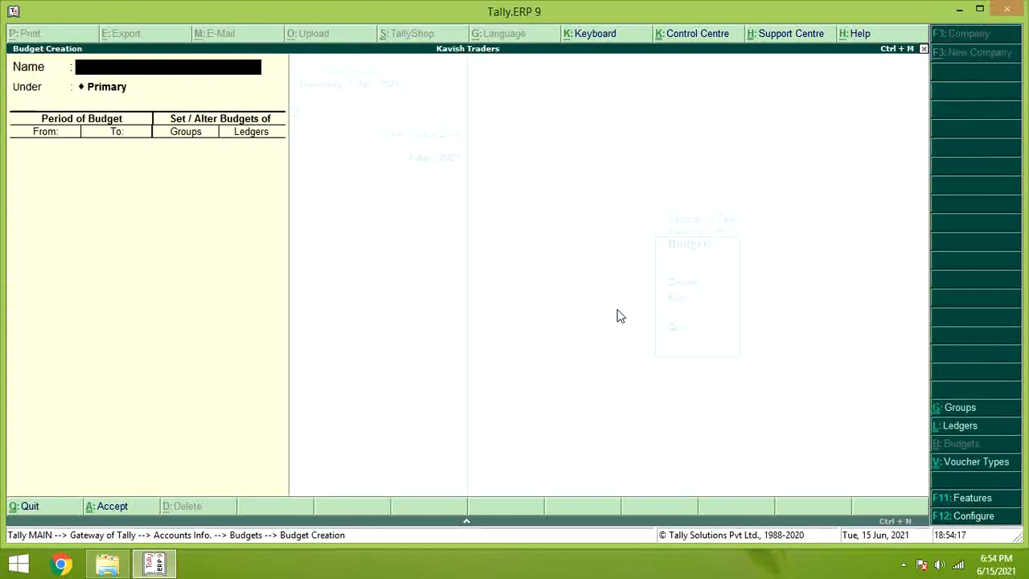
text(Expense)
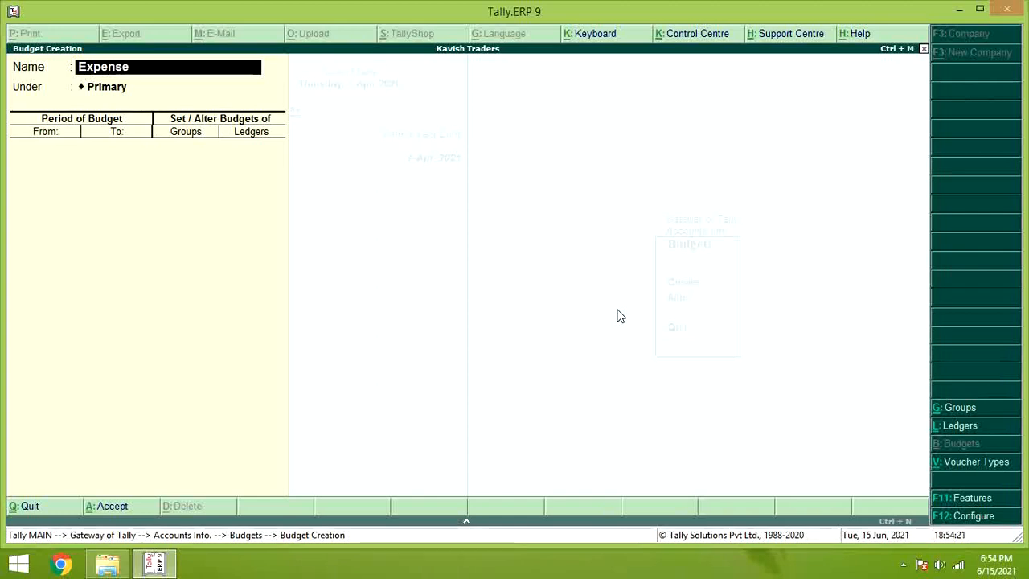
text( Budget)
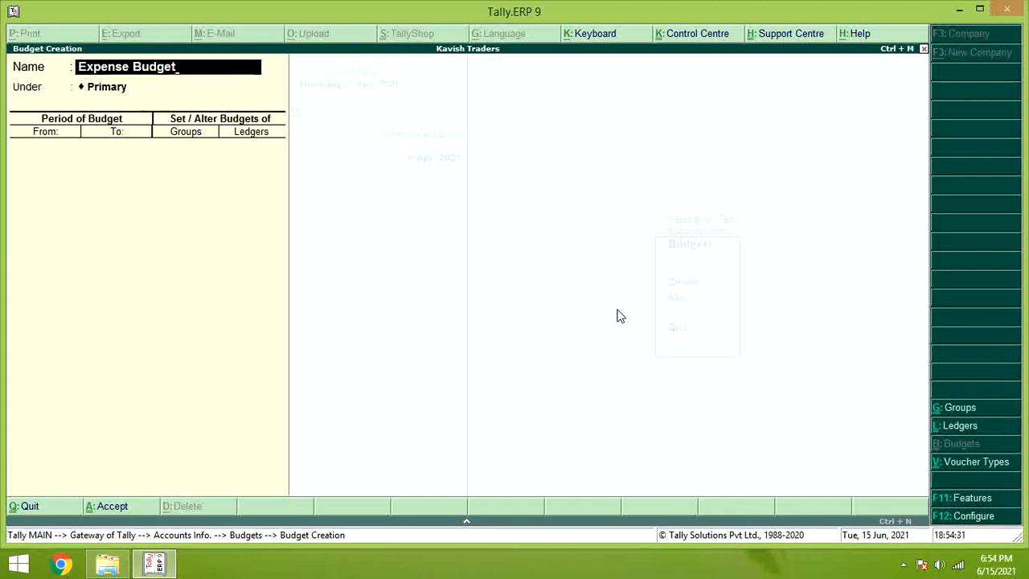
key(Return)
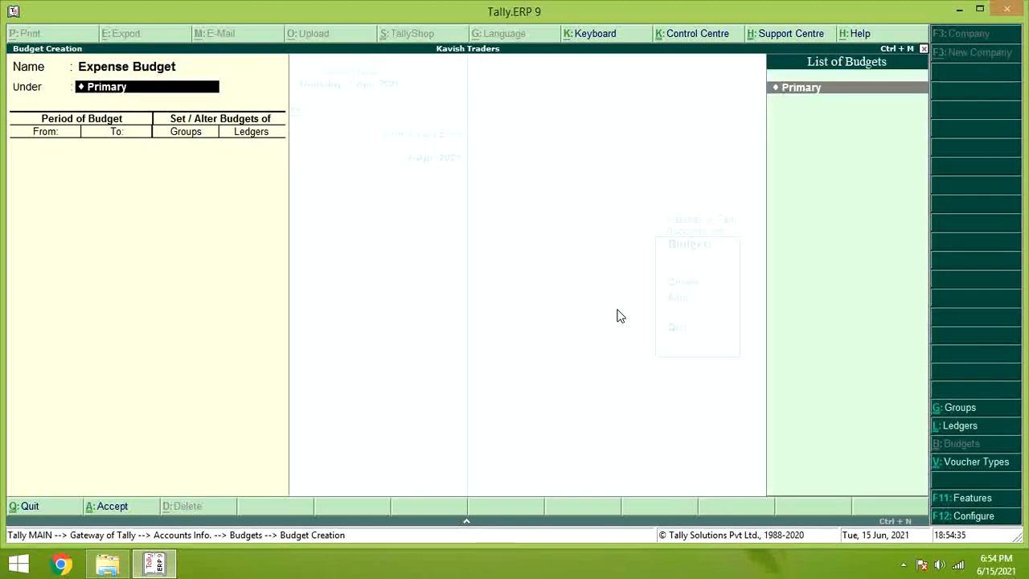
key(Return)
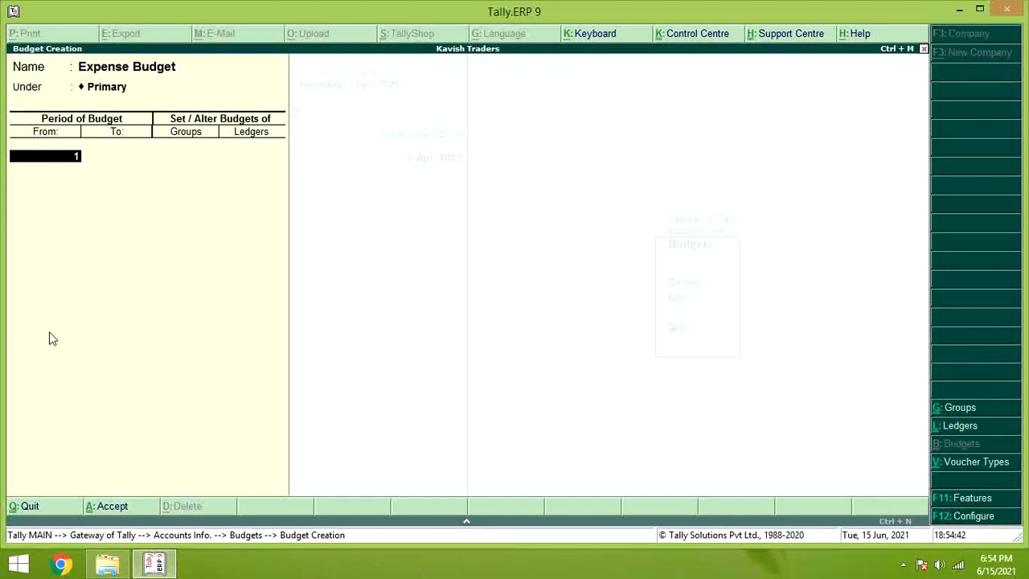
- Set the budget period from 1-4-2021 to 1-7-2021
text(-4-2021)
key(Return)
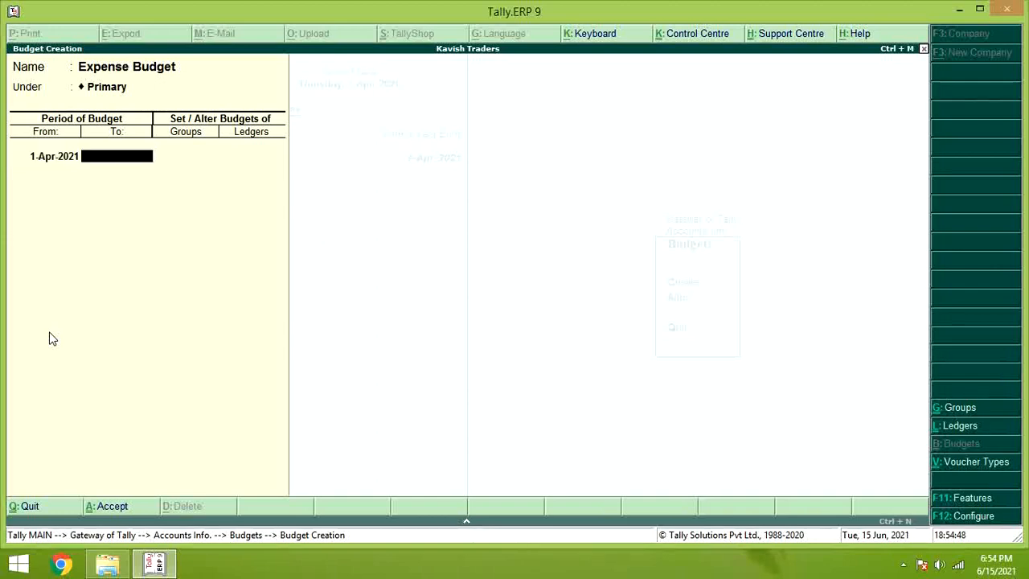
text(1-7-2021)
key(Return)
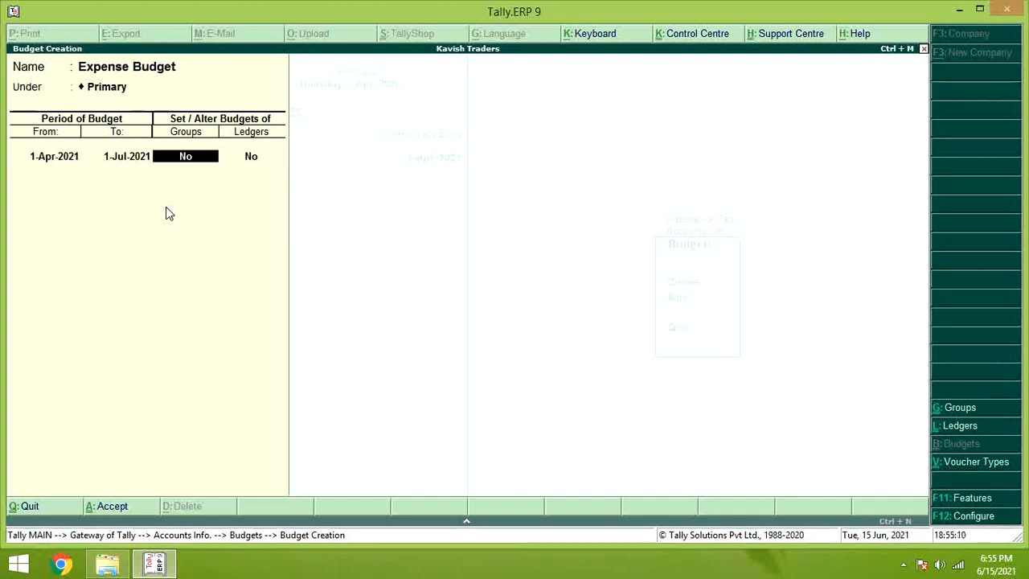
- Enable group budgets and add Indirect Expenses, budgeted On Closing Balance, with an amount of 70,000
text(y)
key(Return)
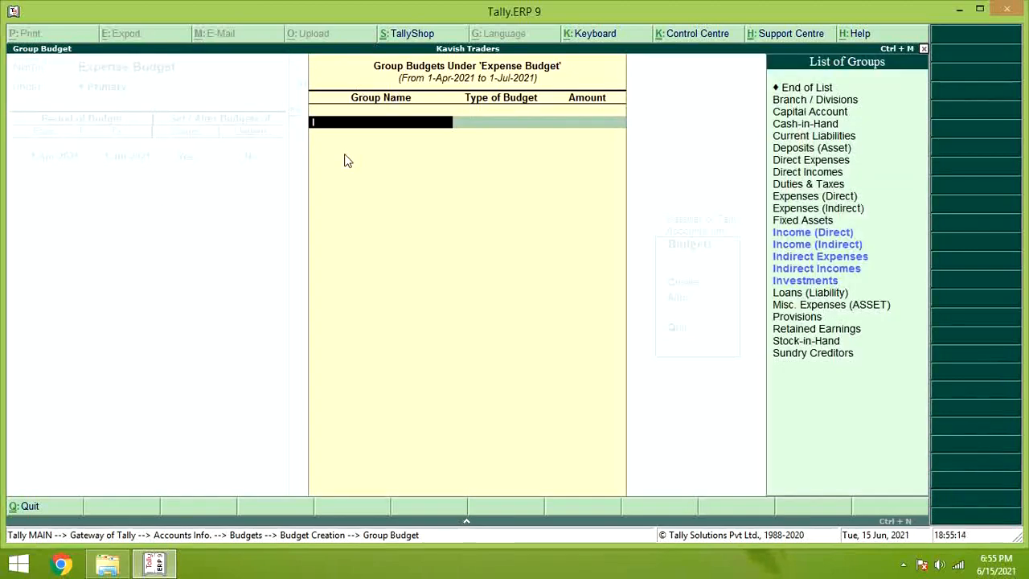
key(Down)
key(Down)
key(Down)
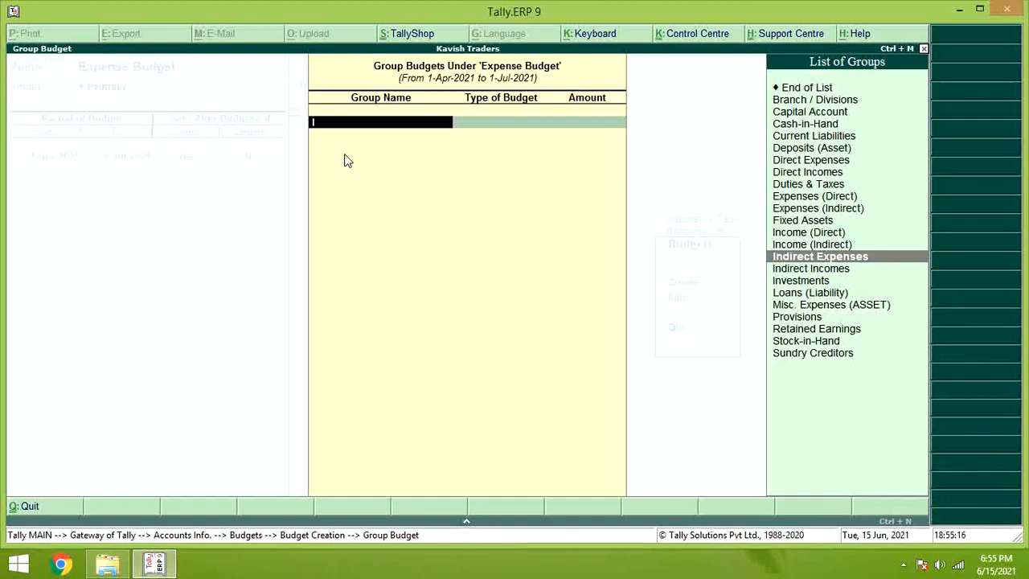
key(Return)
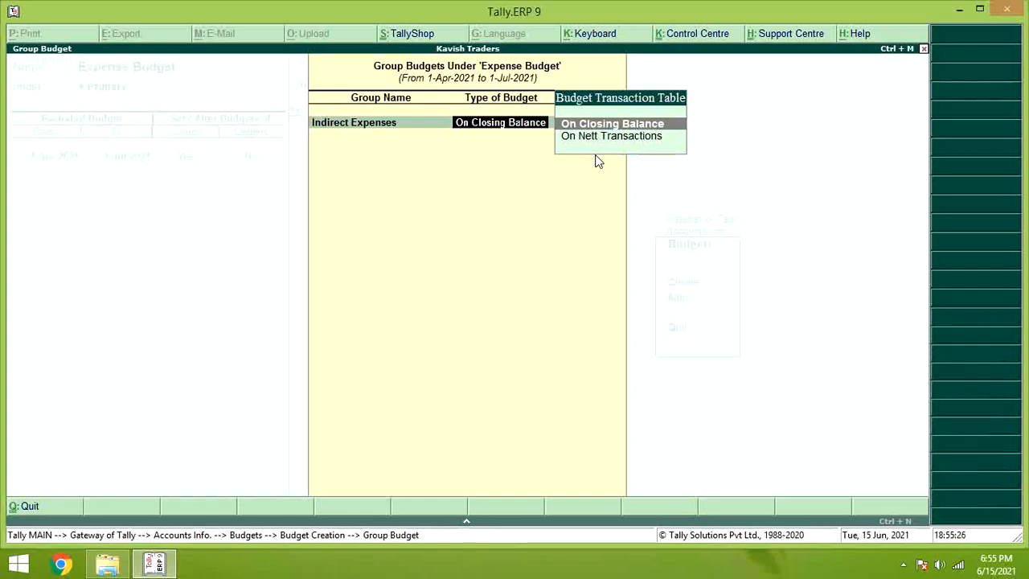
key(Return)
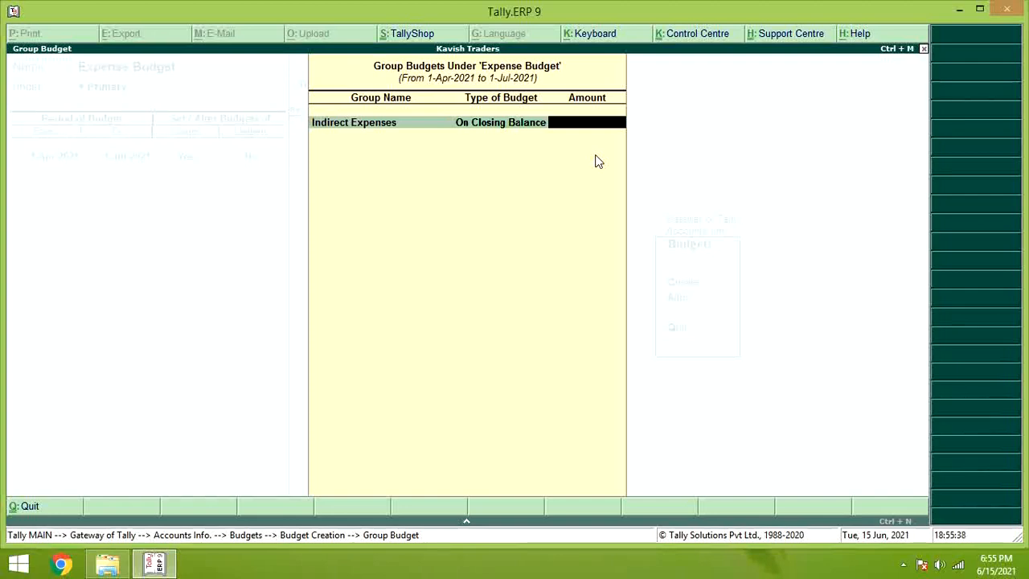
text(70000)
key(Return)
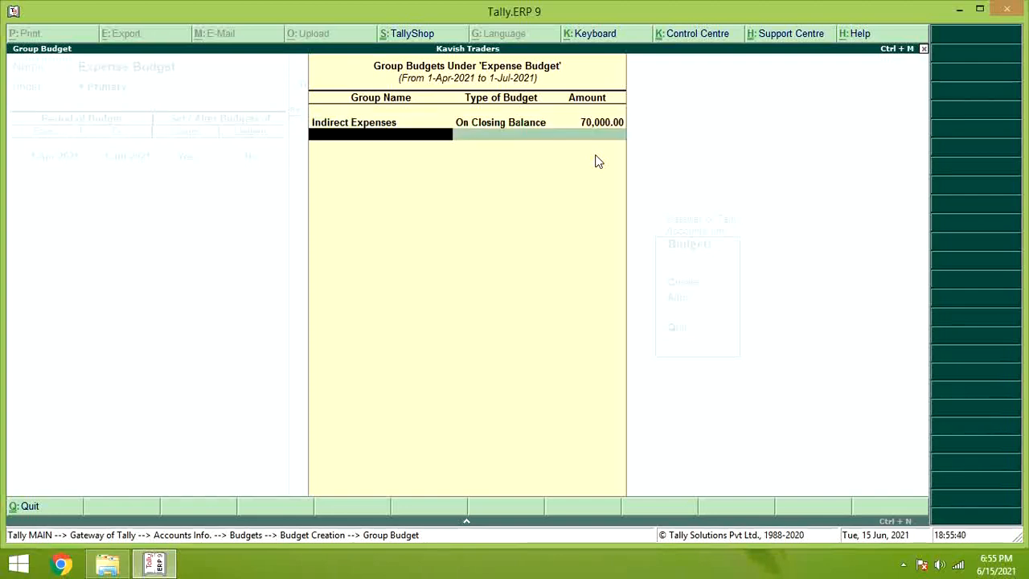
key(Return)
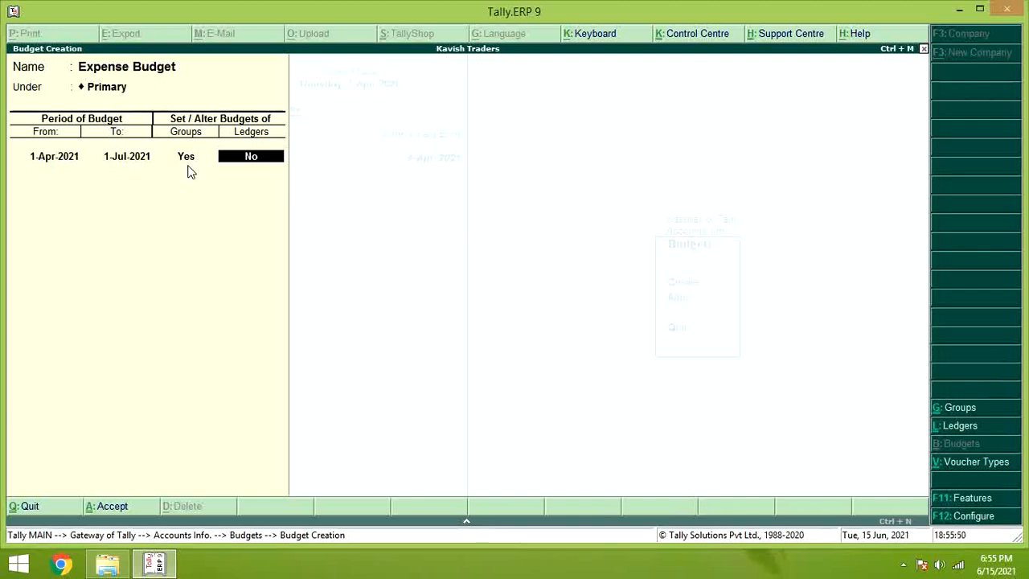
- Enable ledger budgets and add Legal Fees, budgeted On Closing Balance, with an amount of 40,000
text(y)
key(Return)
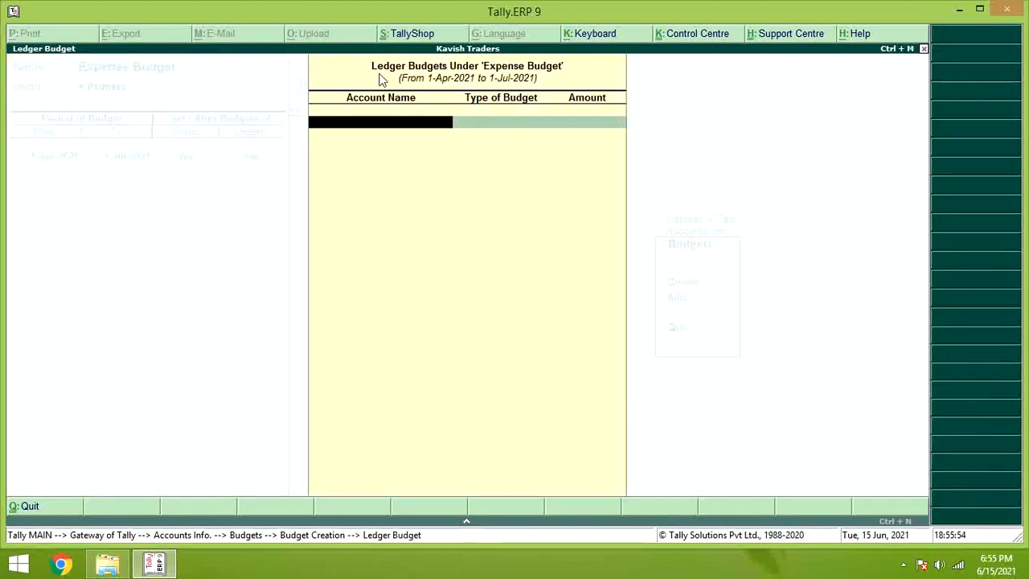
text(Le)
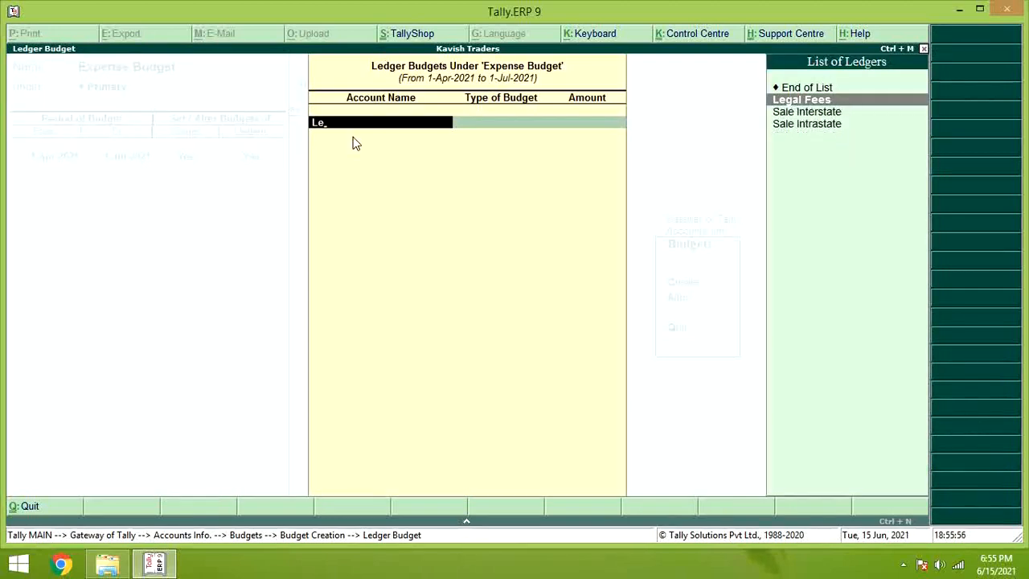
key(Return)
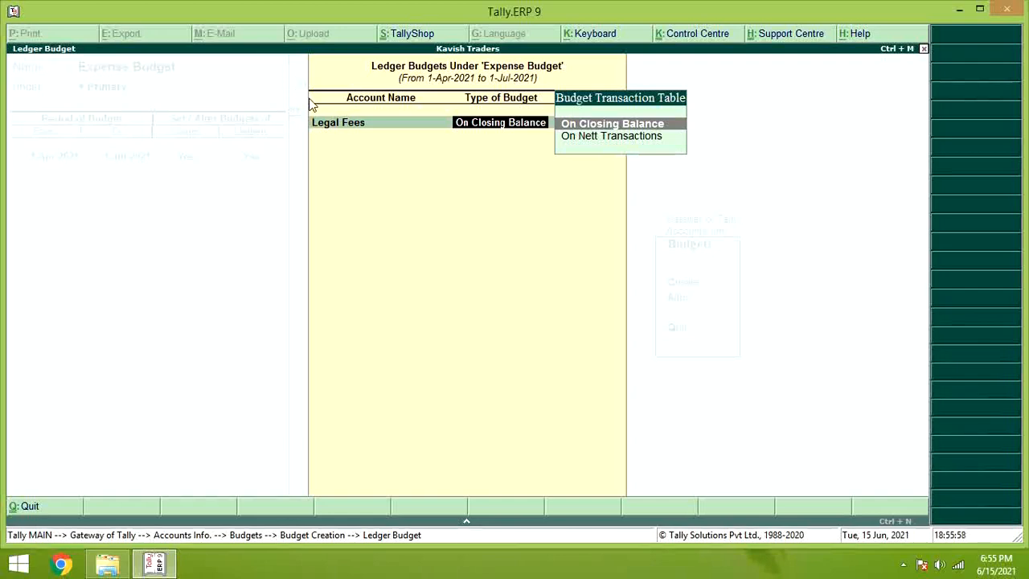
key(Return)
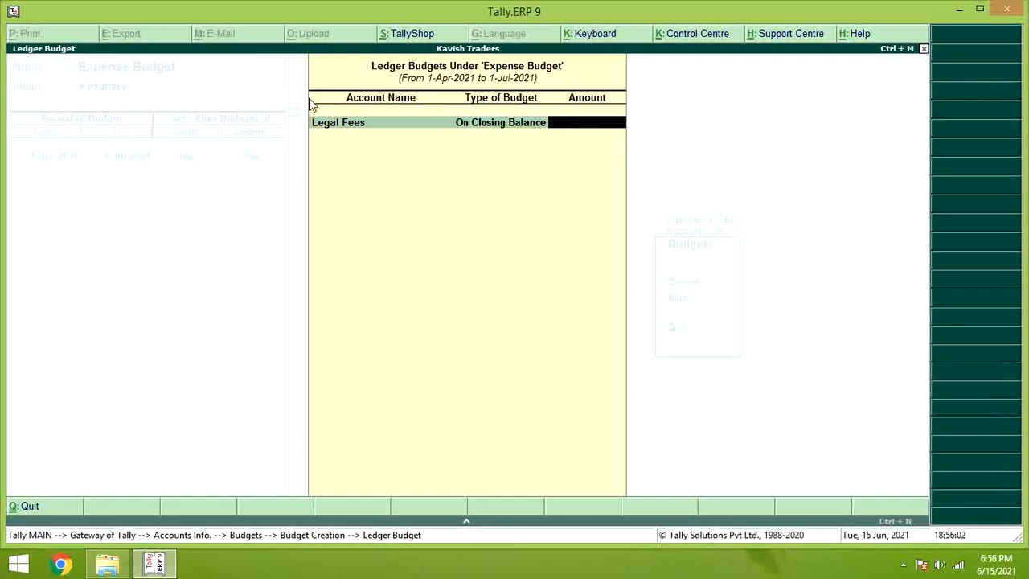
text(40000)
key(Return)
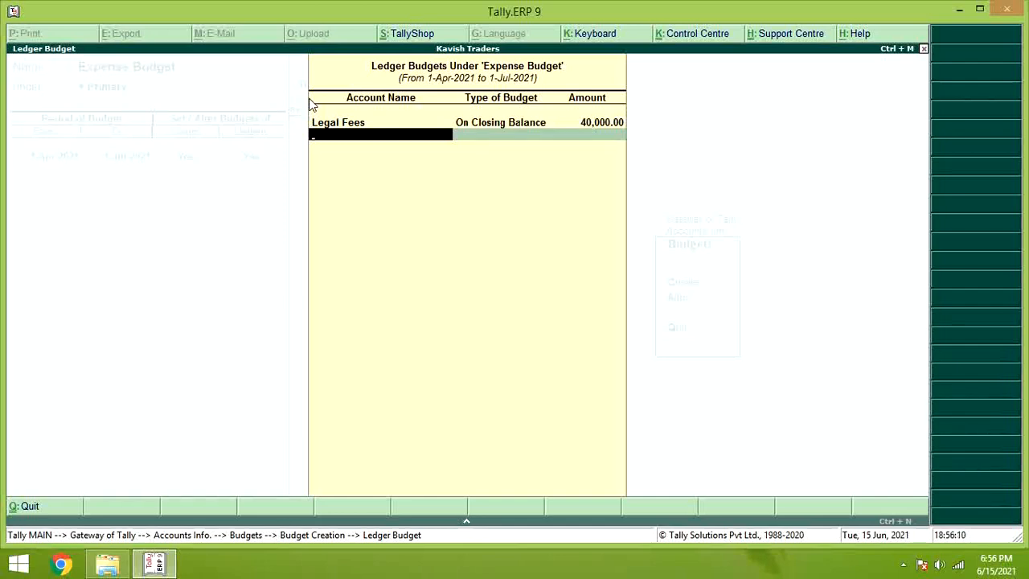
- Create a new ledger named Salary under Indirect Expenses from within the ledger budget list
key(alt+c)
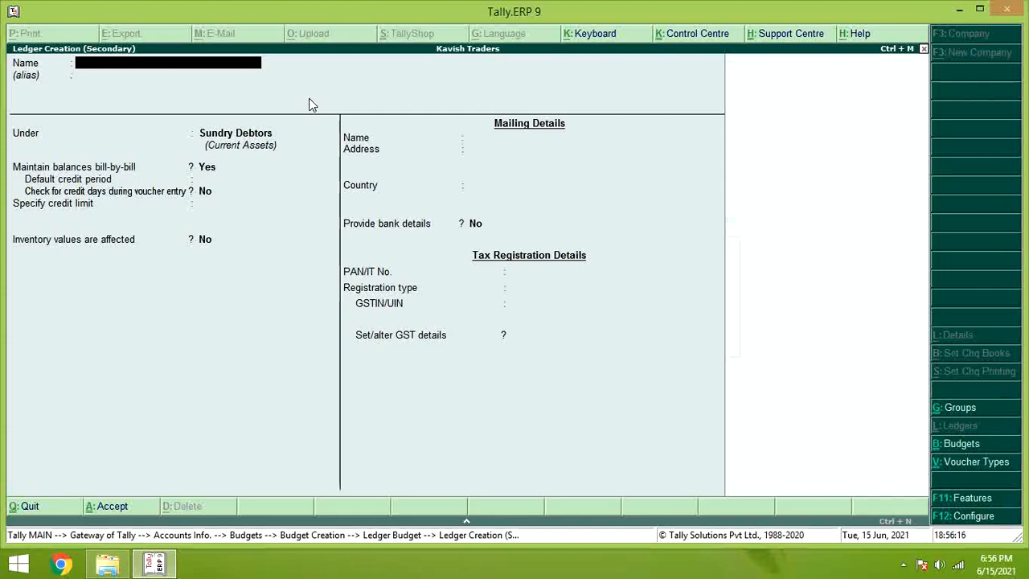
text(Salary)
key(Return)
text(Ind)
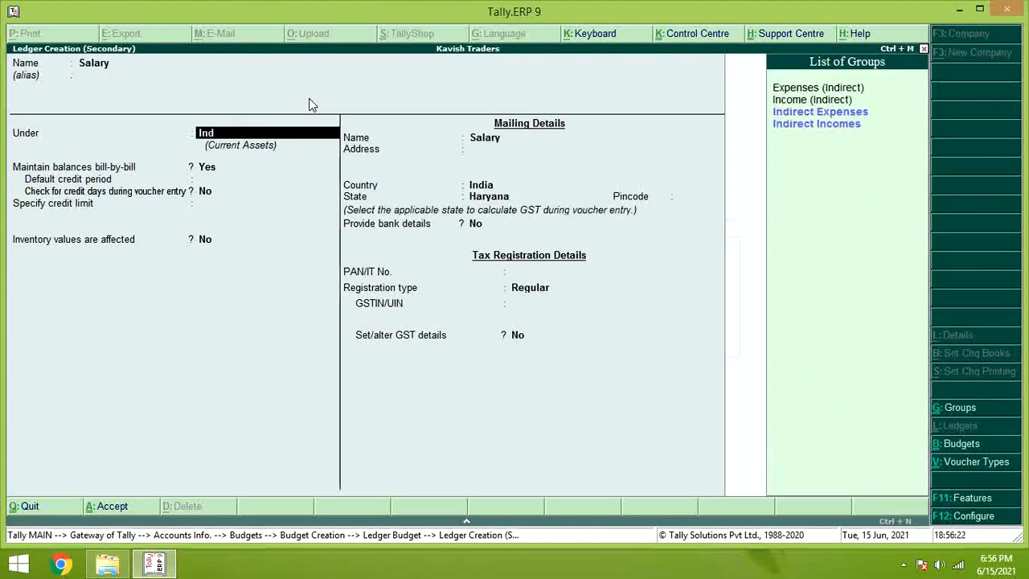
key(Return)
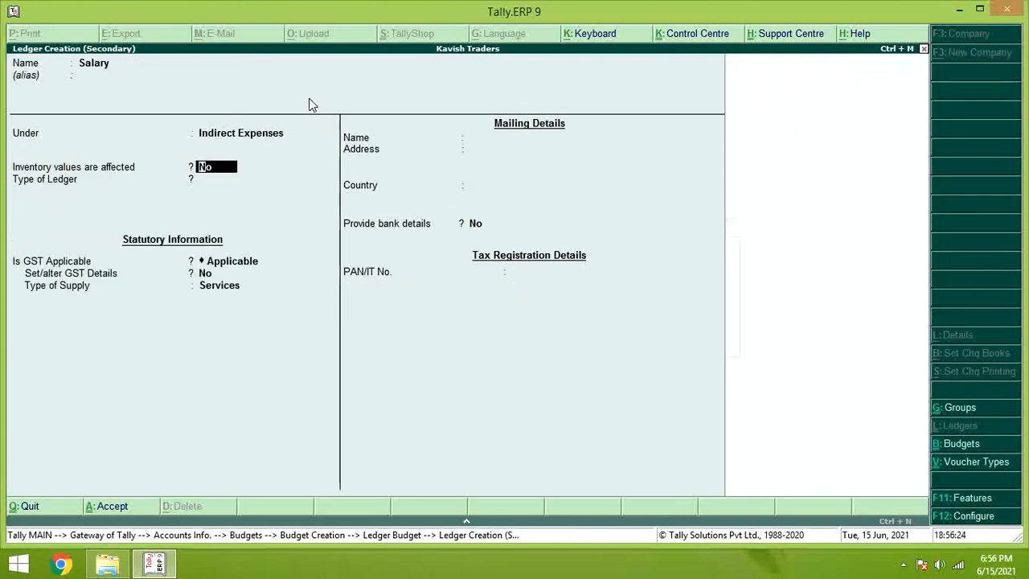
key(ctrl+a)
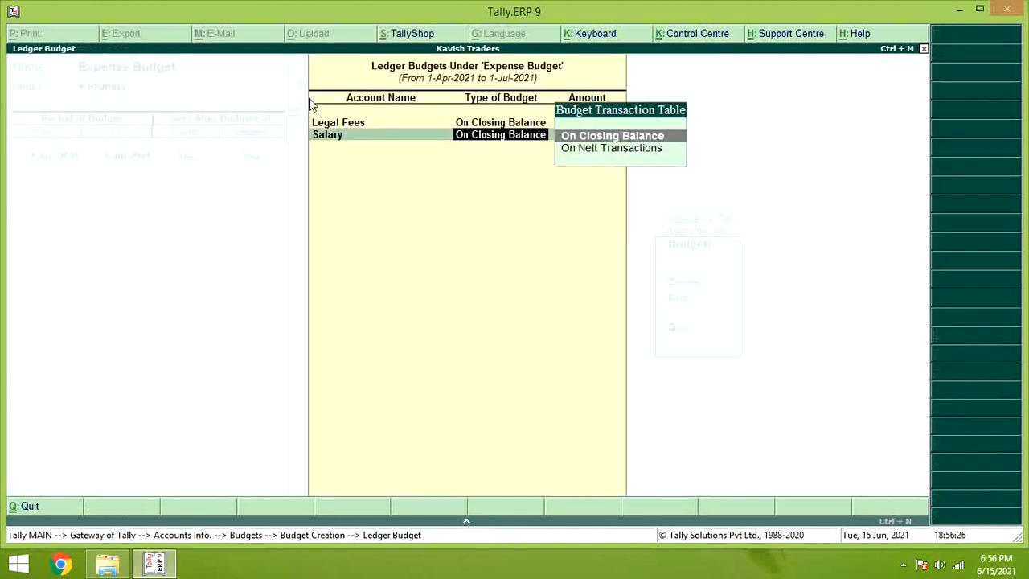
- Budget the Salary ledger On Closing Balance with an amount of 30,000
key(Return)
text(30000)
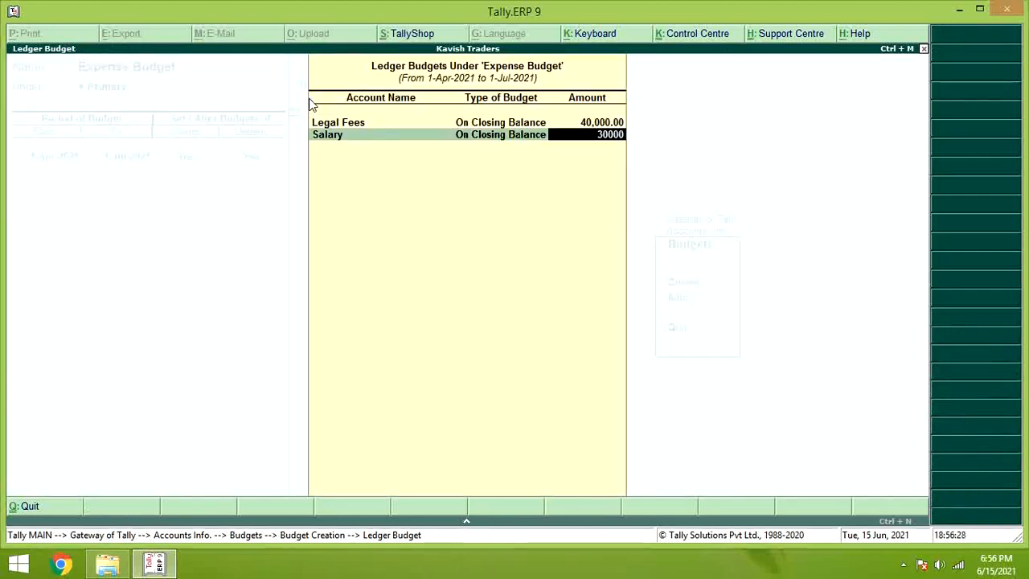
key(Return)
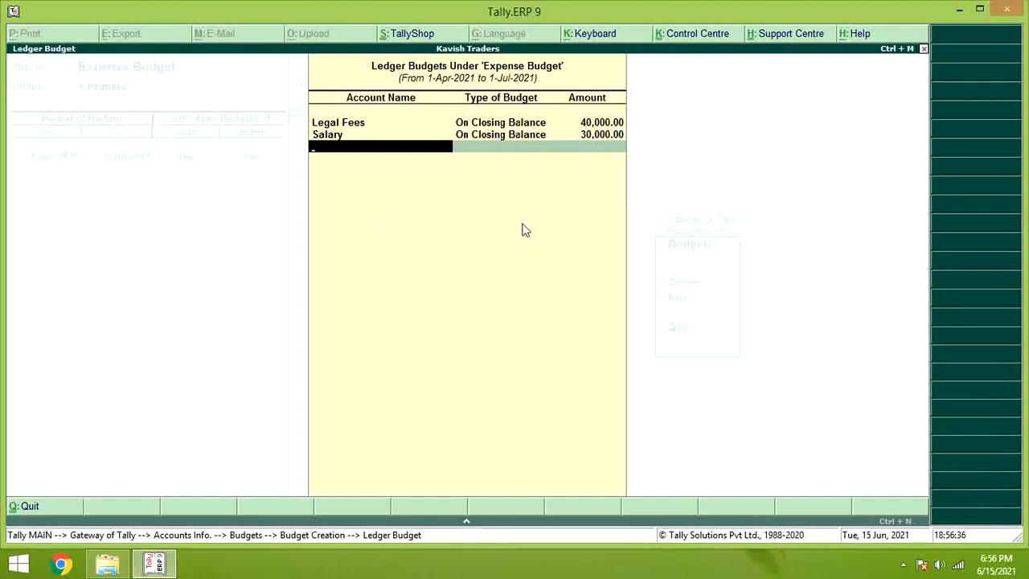
- Finish the ledger budget list, save the Expense Budget and return to the Gateway of Tally
key(Return)
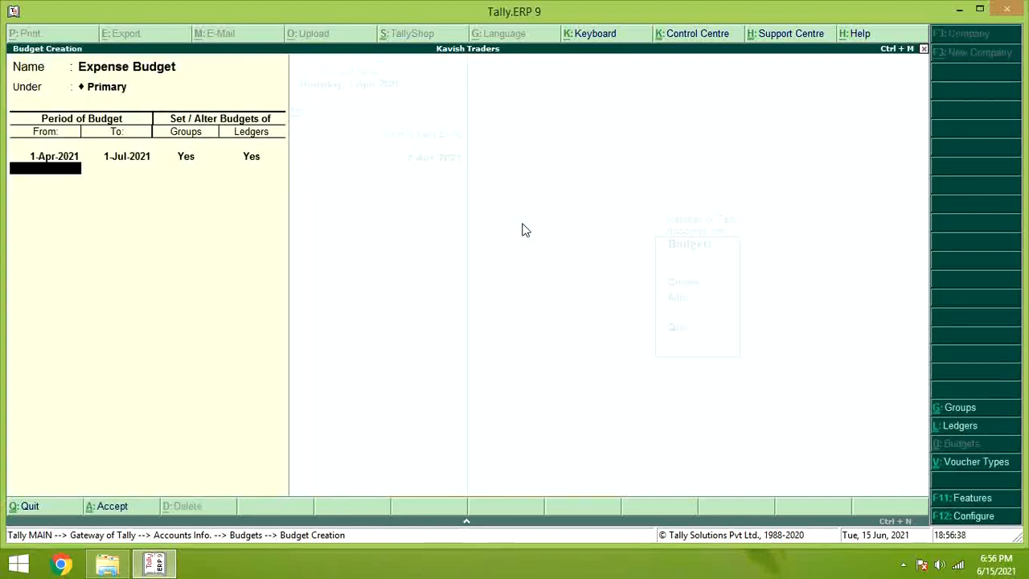
key(Return)
key(Return)
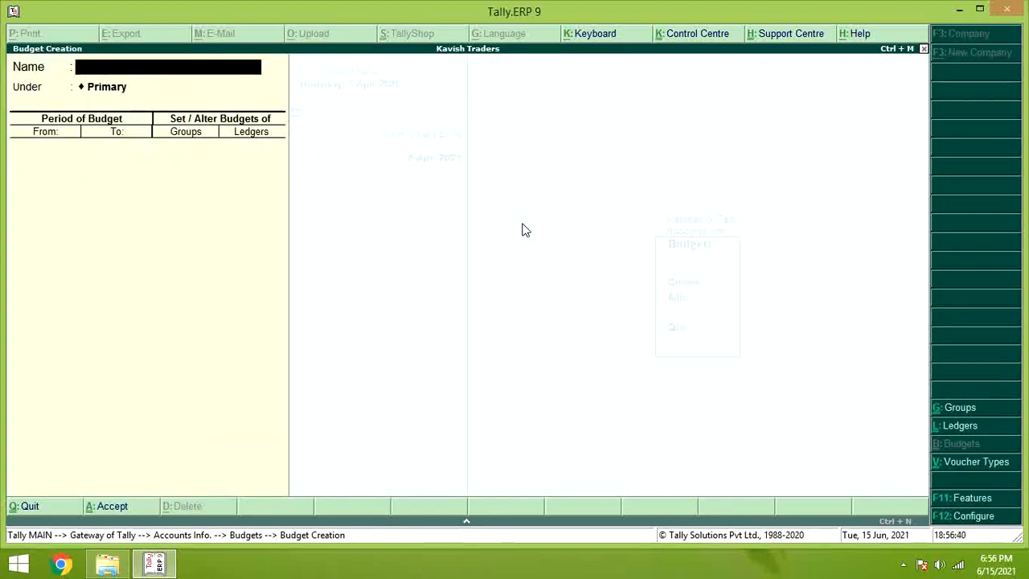
key(Escape)
key(Escape)
key(Escape)
key(Escape)
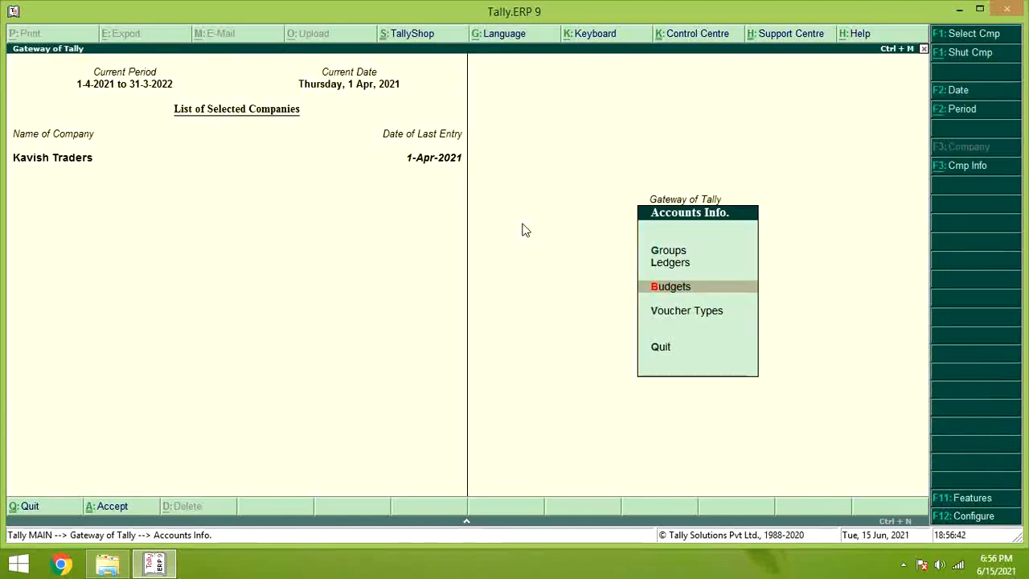
key(Escape)
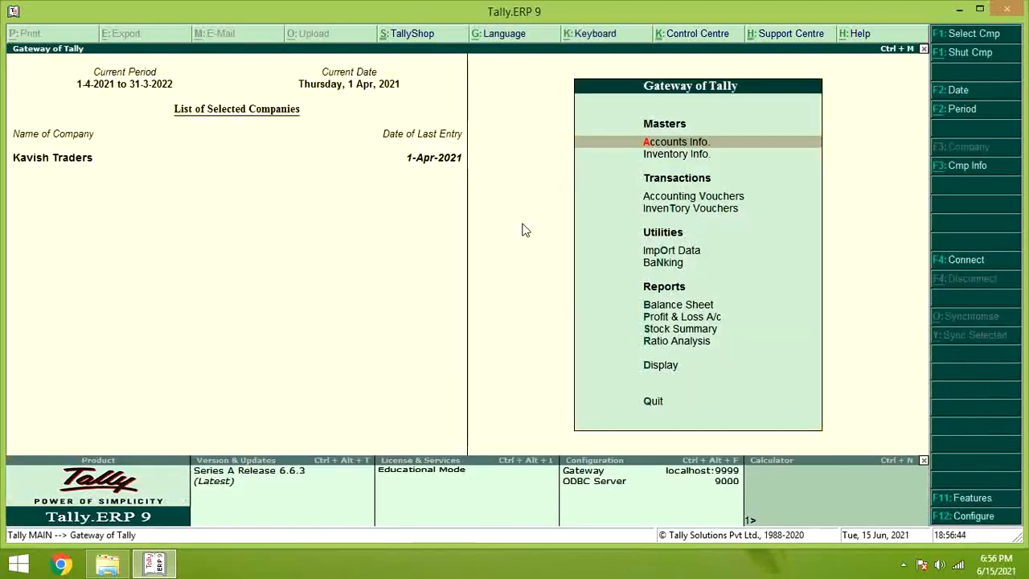
- Record a payment voucher debiting Legal Fees with 60,000 and crediting Cash, and accept it
key(v)
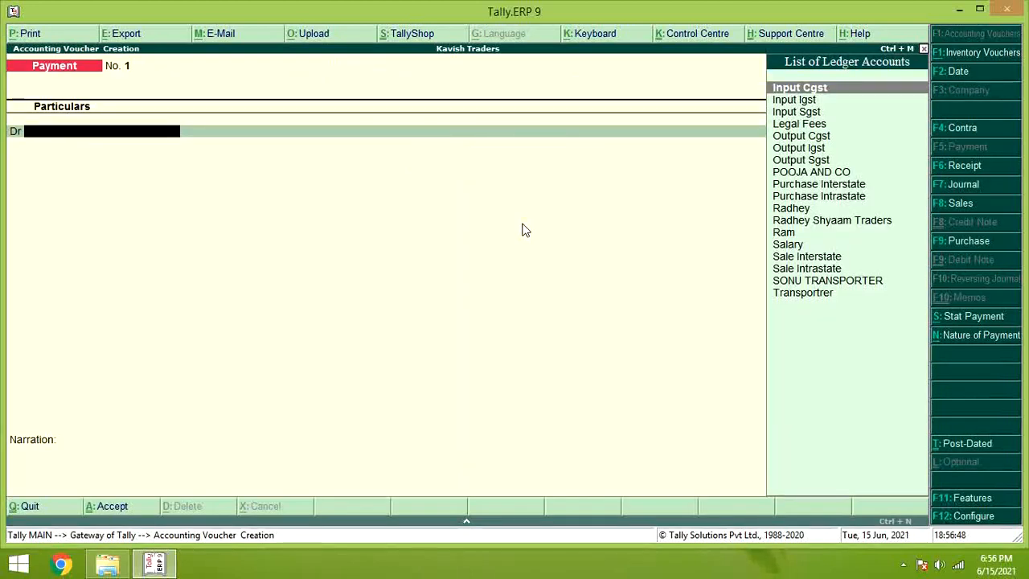
text(L)
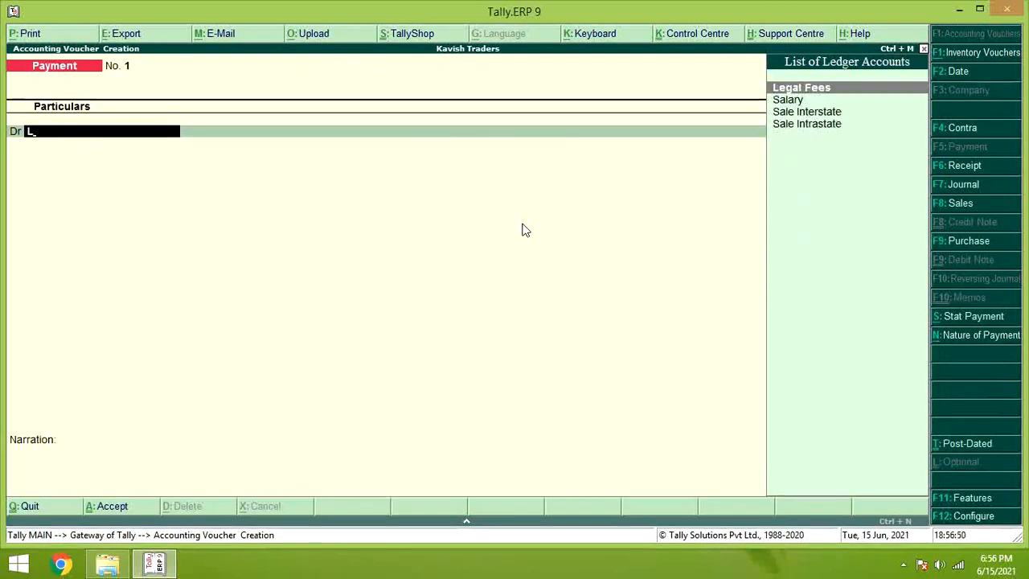
key(Return)
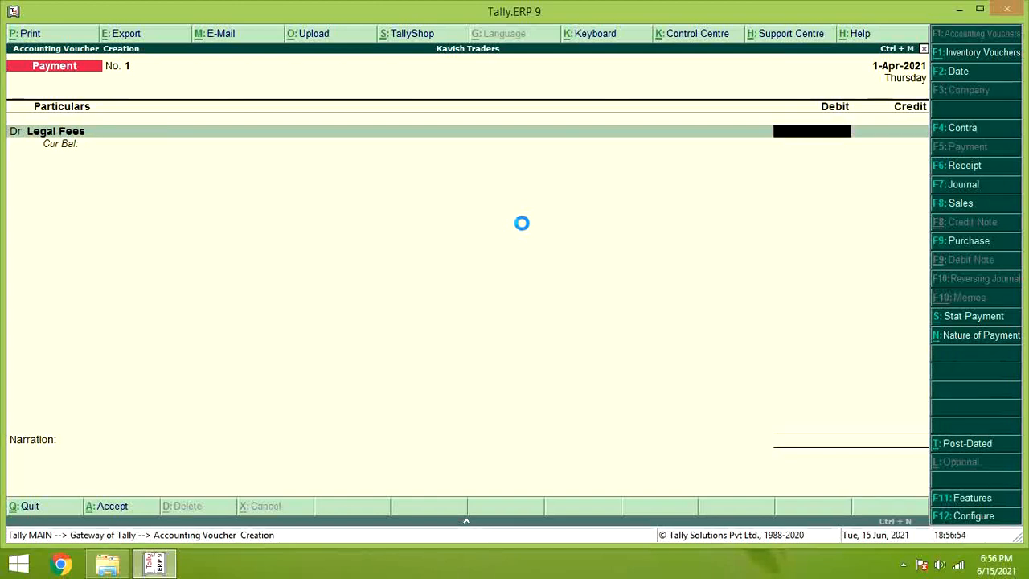
text(60000)
key(Return)
key(Return)
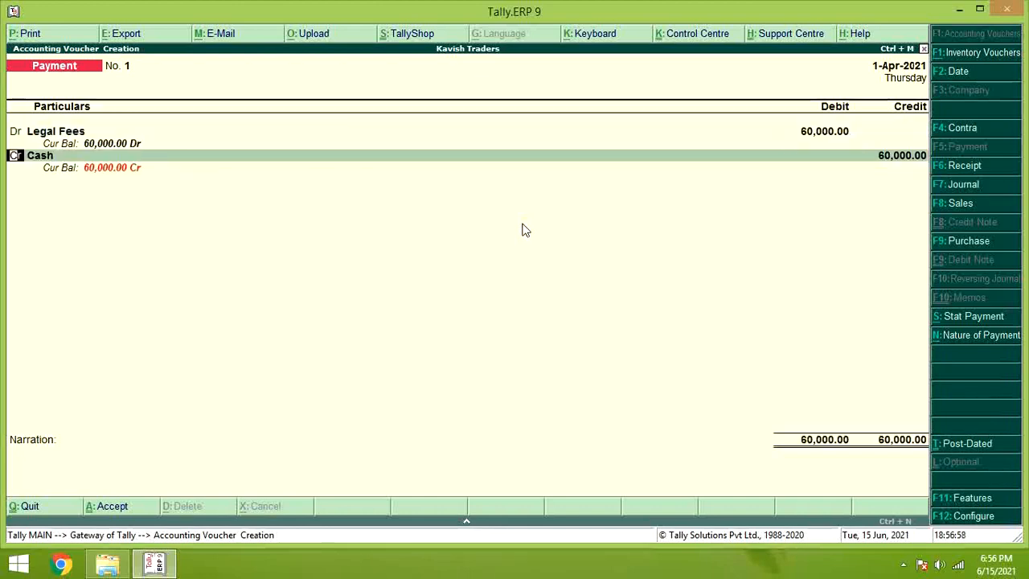
key(Return)
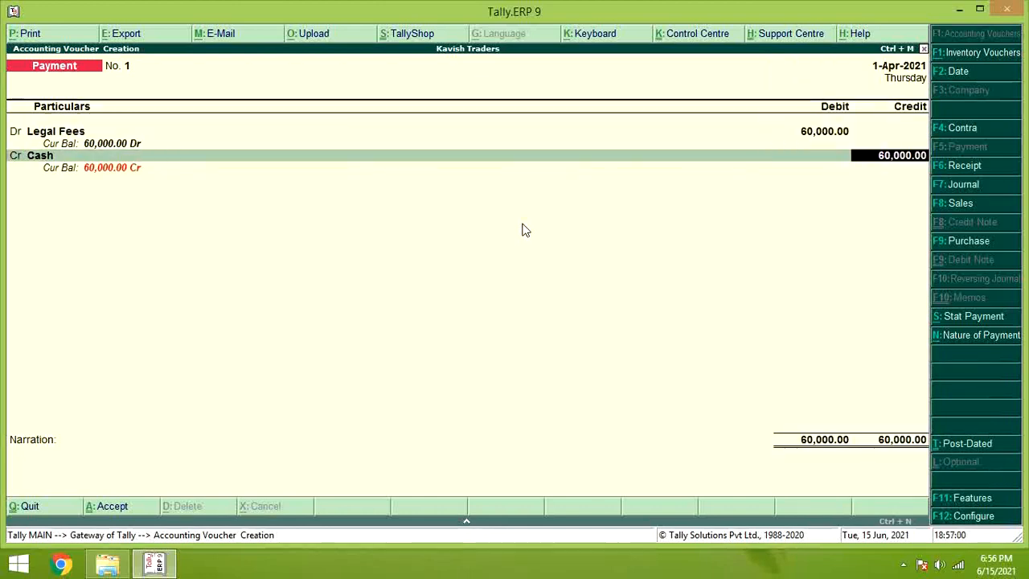
key(Return)
key(Return)
key(Return)
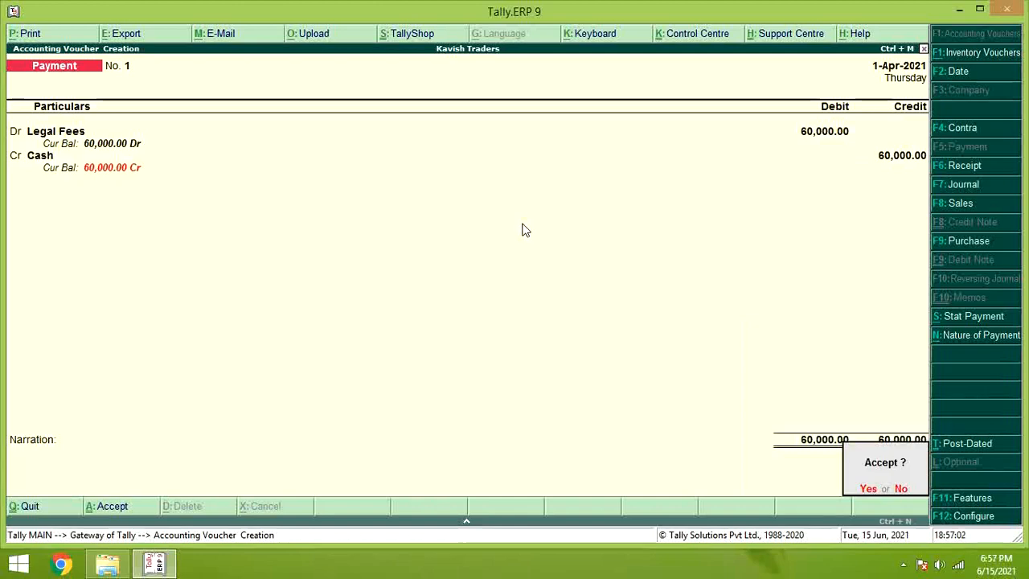
key(Return)
- Record a payment voucher debiting Salary with 20,000 and crediting Cash, and return to the Gateway of Tally
text(Sal)
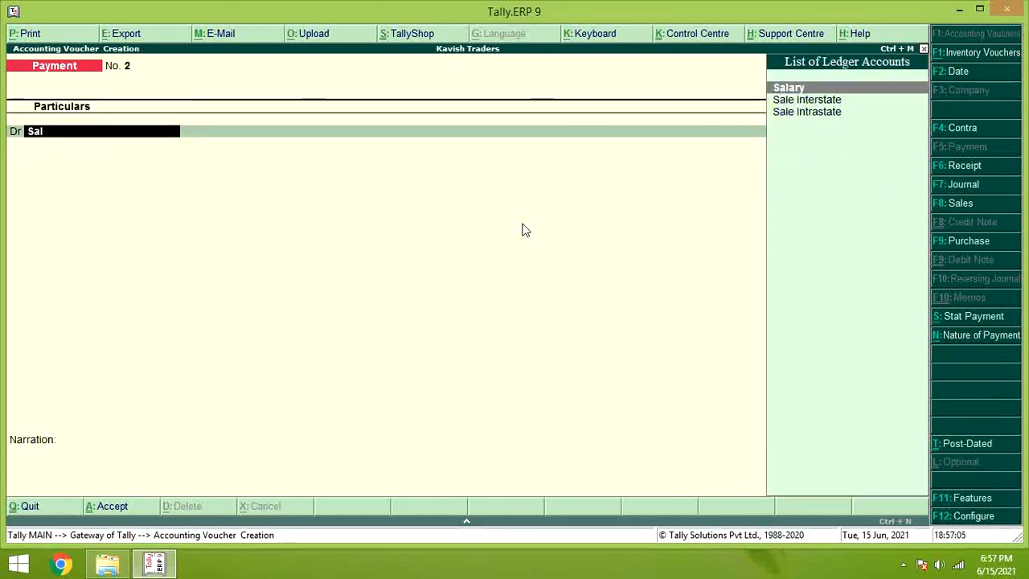
key(Return)
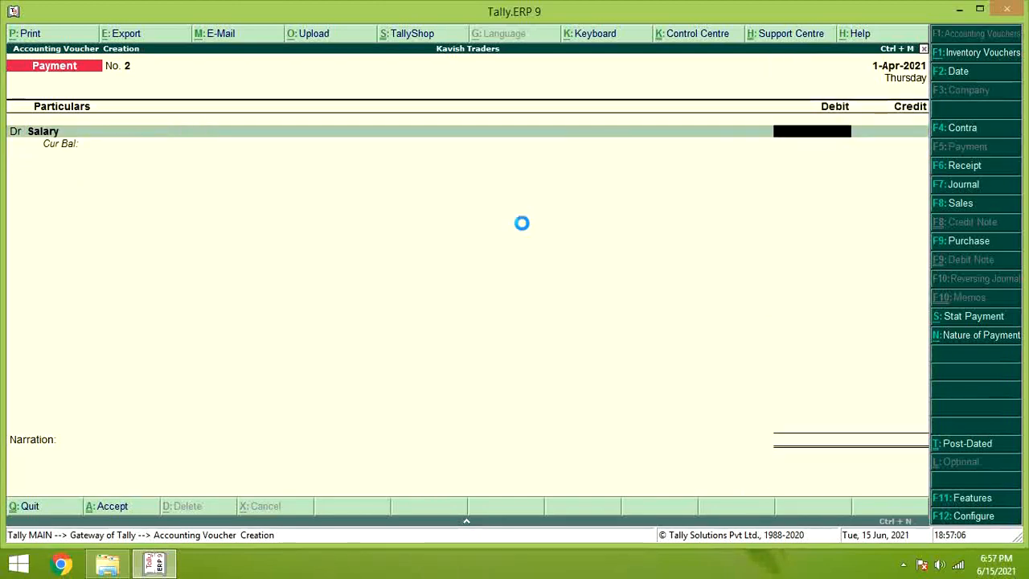
text(20000)
key(Return)
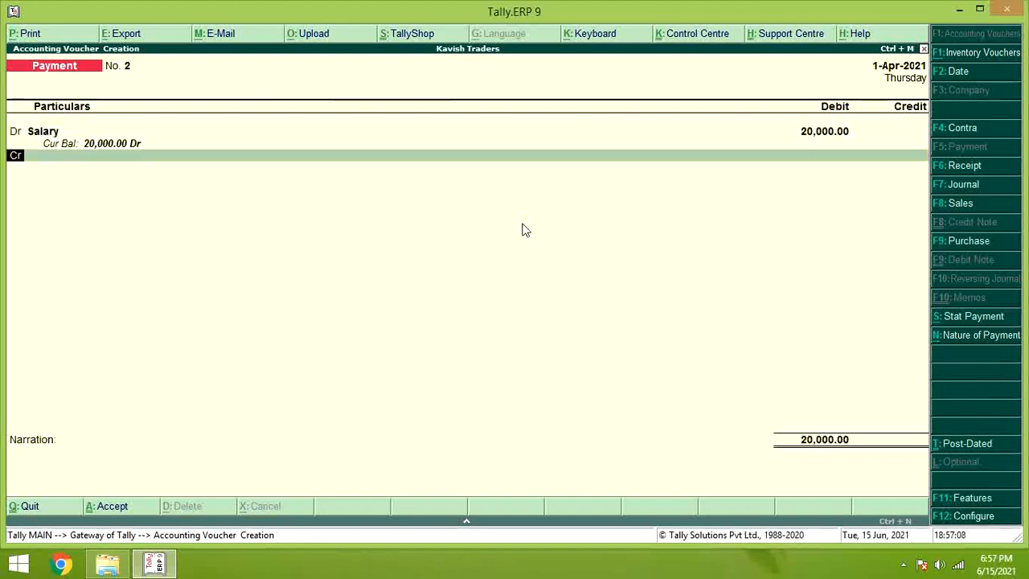
text(cas)
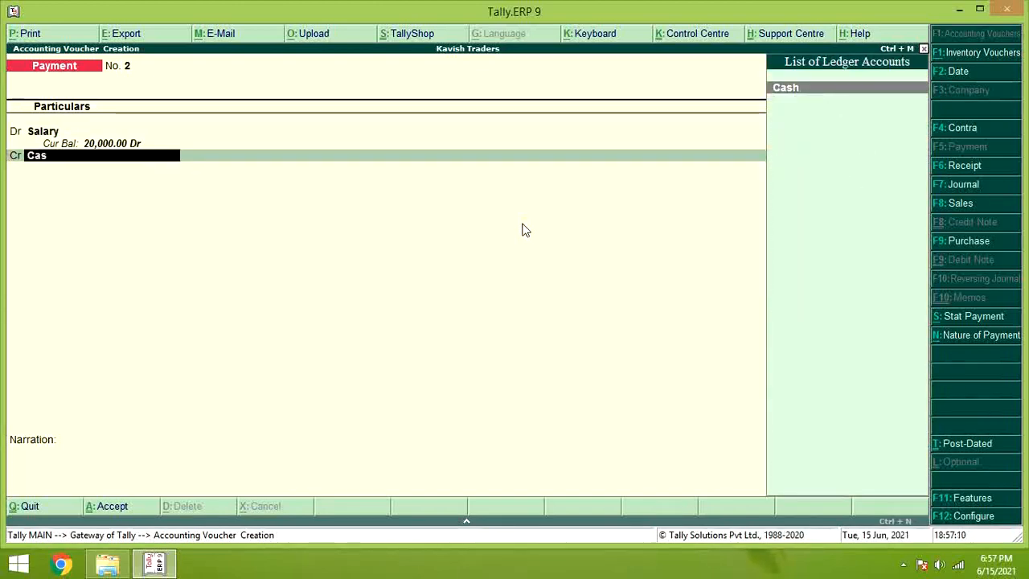
key(Return)
key(Return)
key(Return)
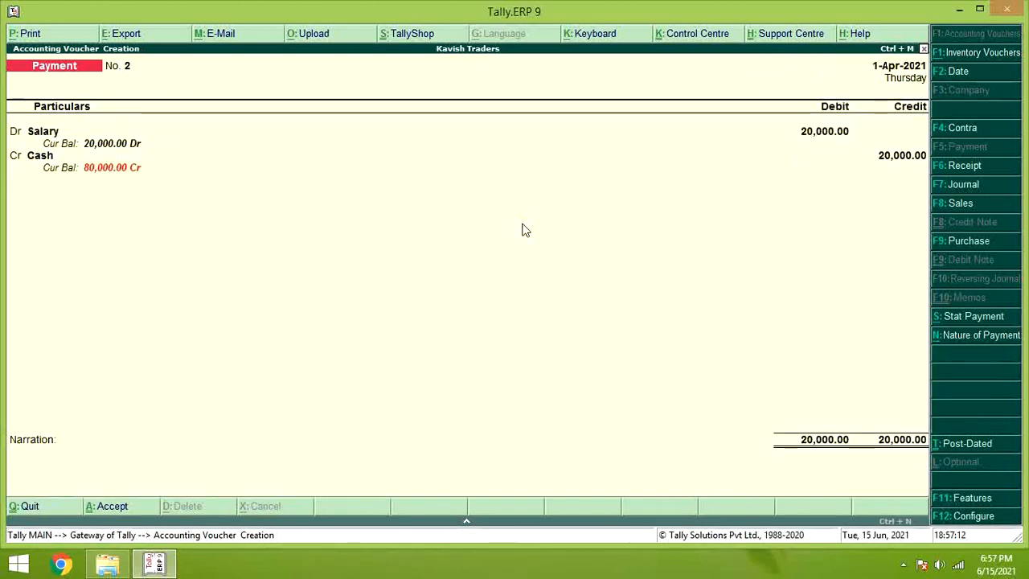
key(Return)
key(Return)
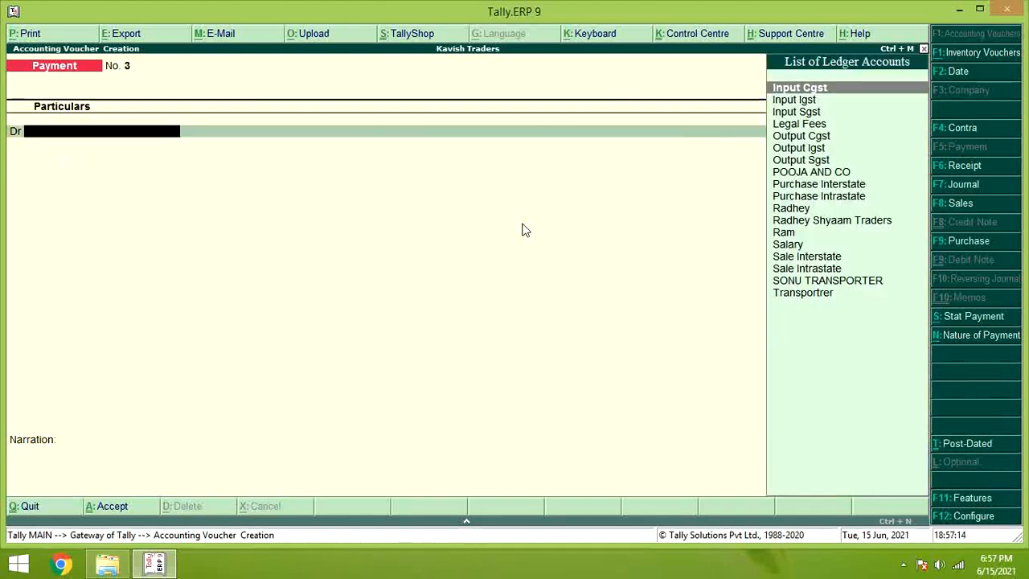
key(Escape)
key(Escape)
key(Escape)
key(Escape)
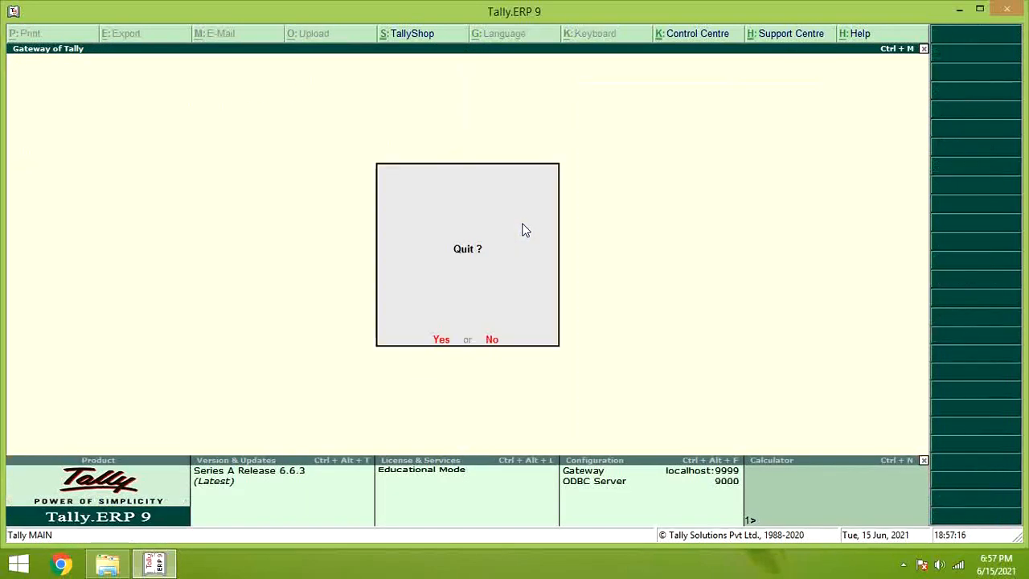
key(Escape)
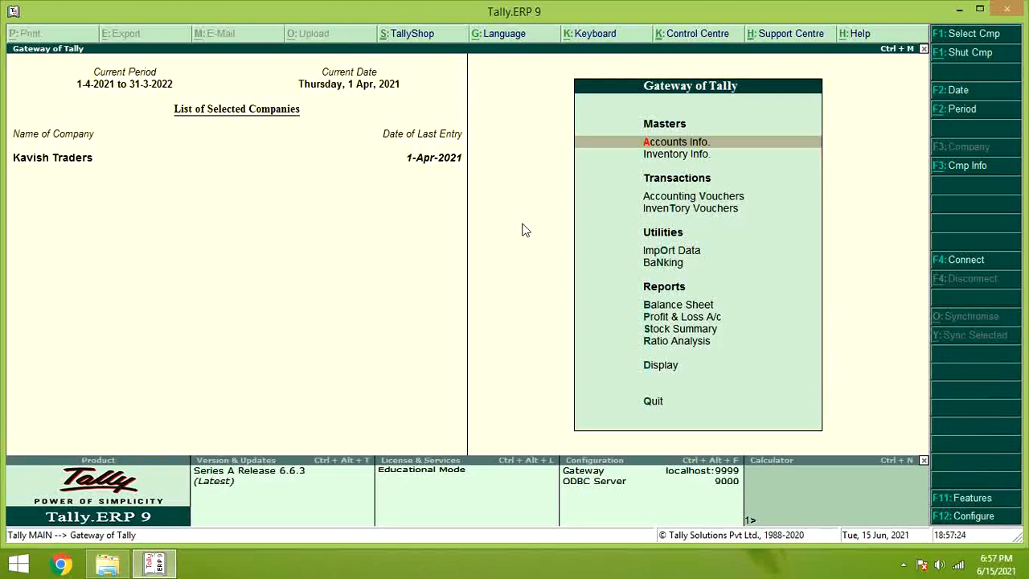
- Display the Trial Balance and drill down into the Indirect Expenses group summary
key(d)
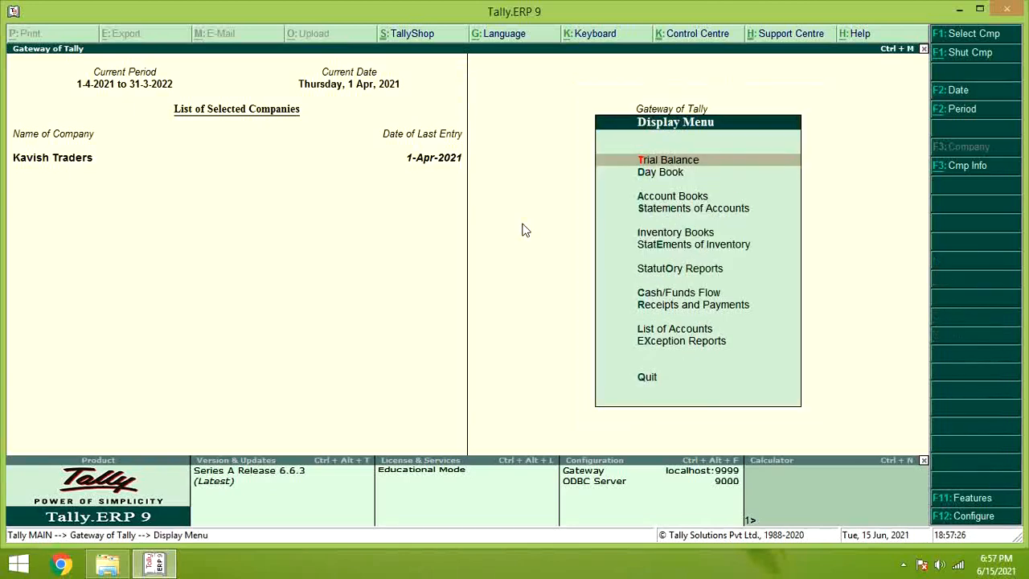
key(Return)
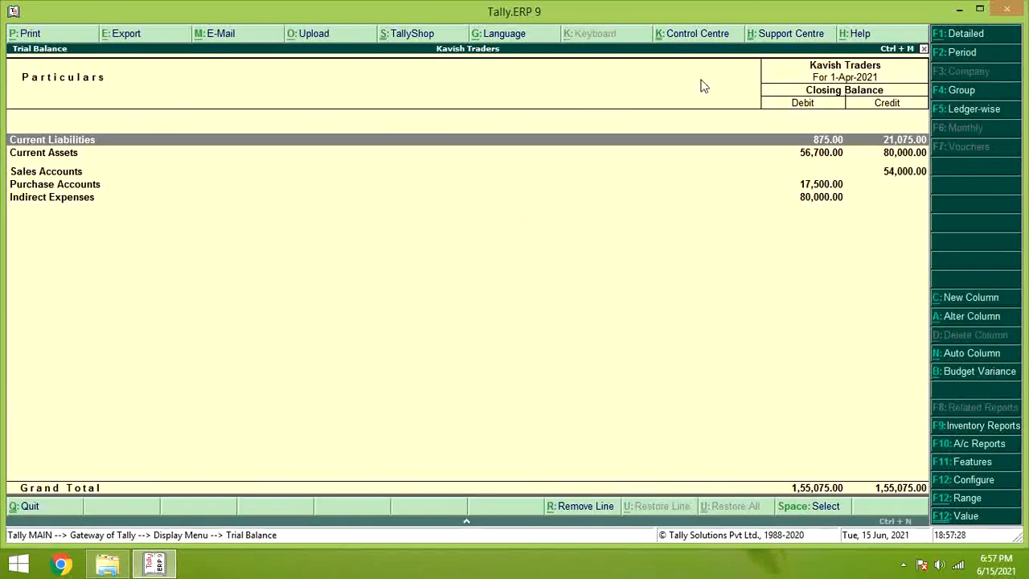
key(Down)
key(Down)
key(Down)
key(Down)
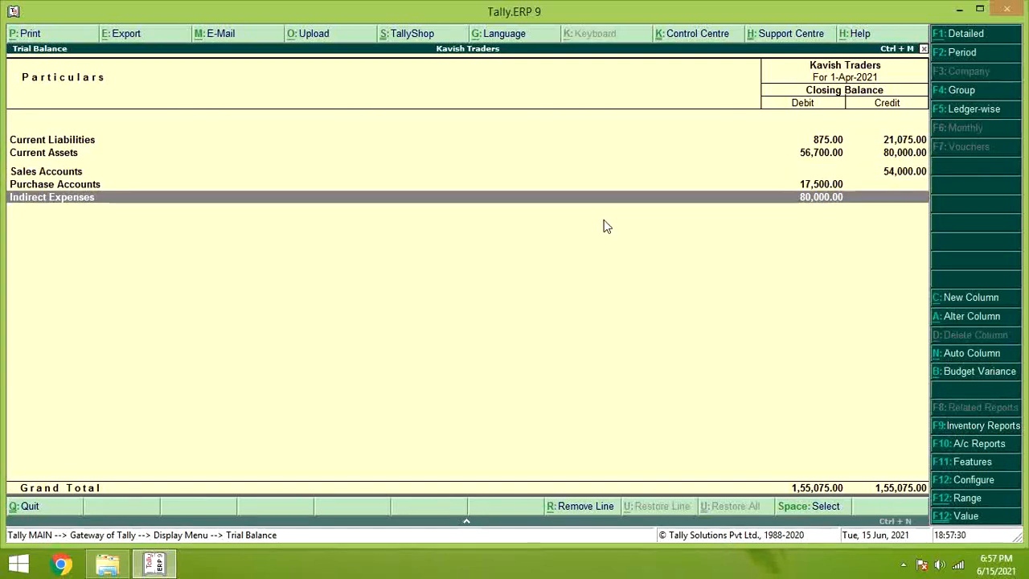
key(Return)
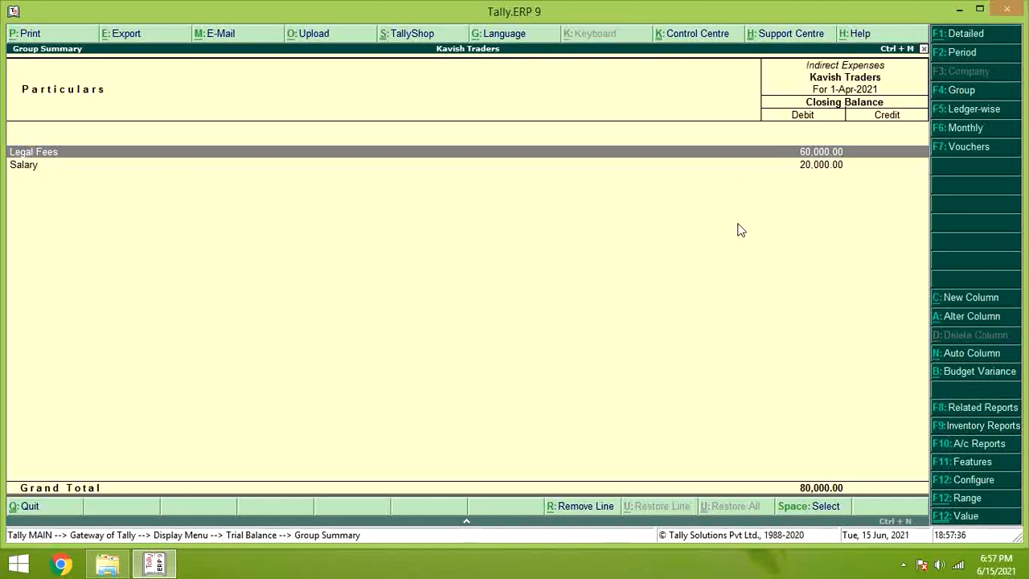
- Change the group summary's period to end on 1-7-2021, keeping the start date
key(F2)
key(Return)
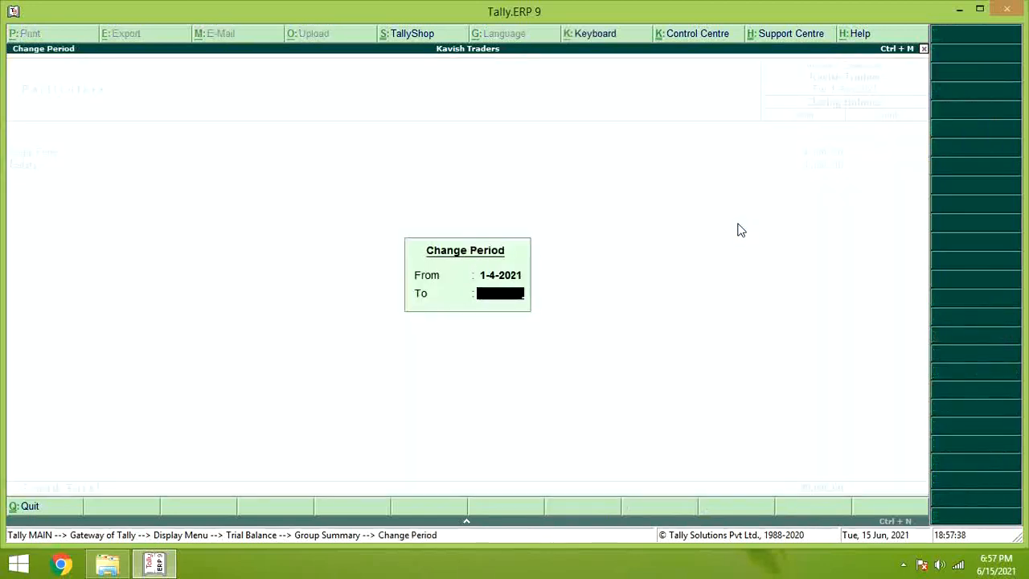
text(1-7-2021)
key(Return)
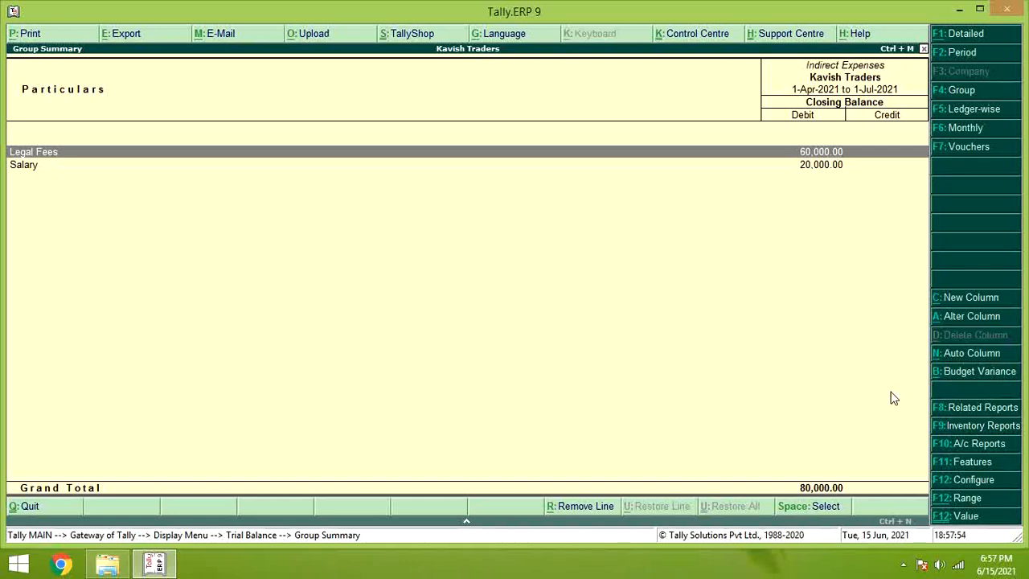
- Compare the Legal Fees and Salary actuals with the Expense Budget in a budget variance analysis, and return to the Gateway of Tally
key(alt+b)
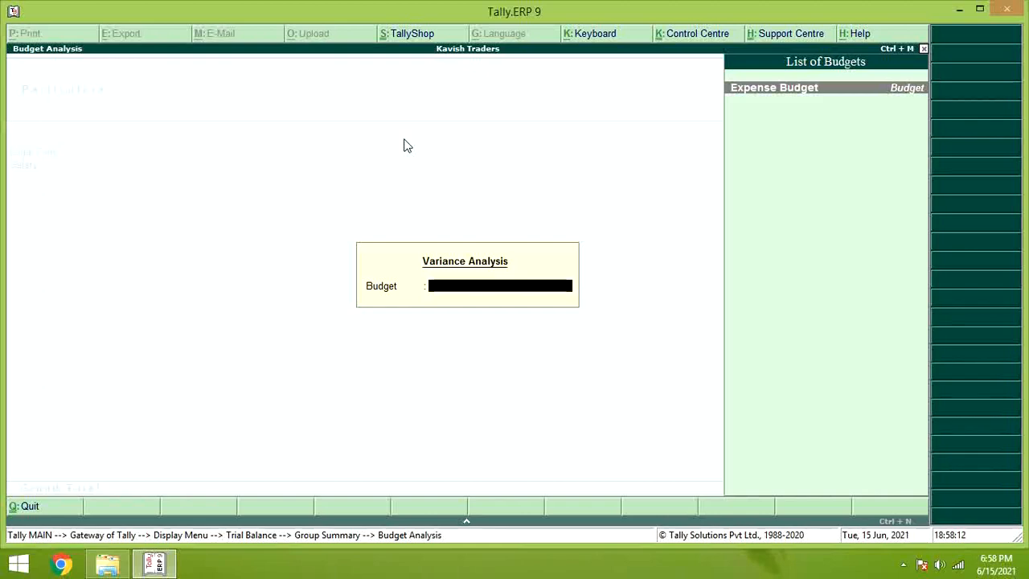
key(Return)
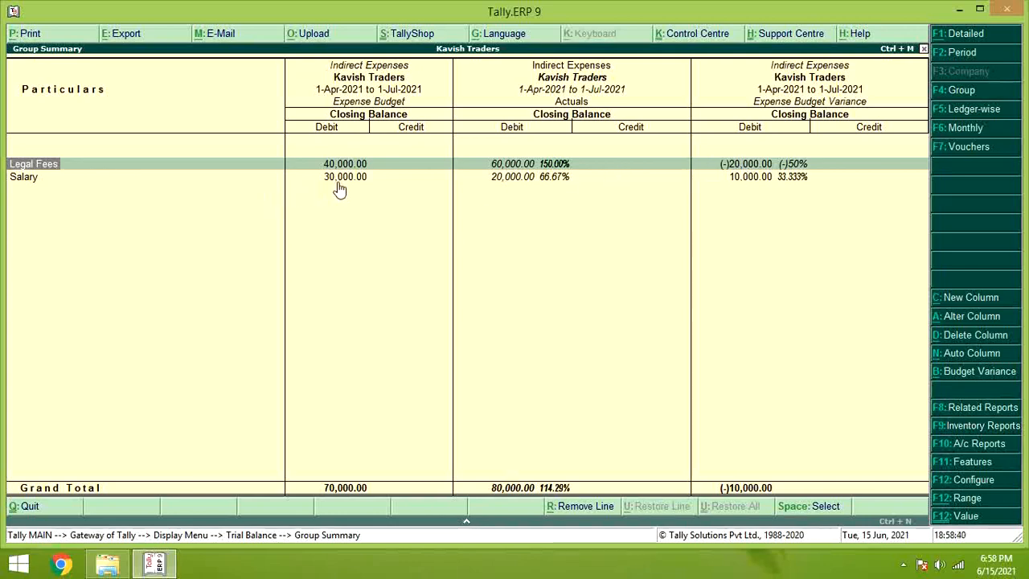
key(Down)
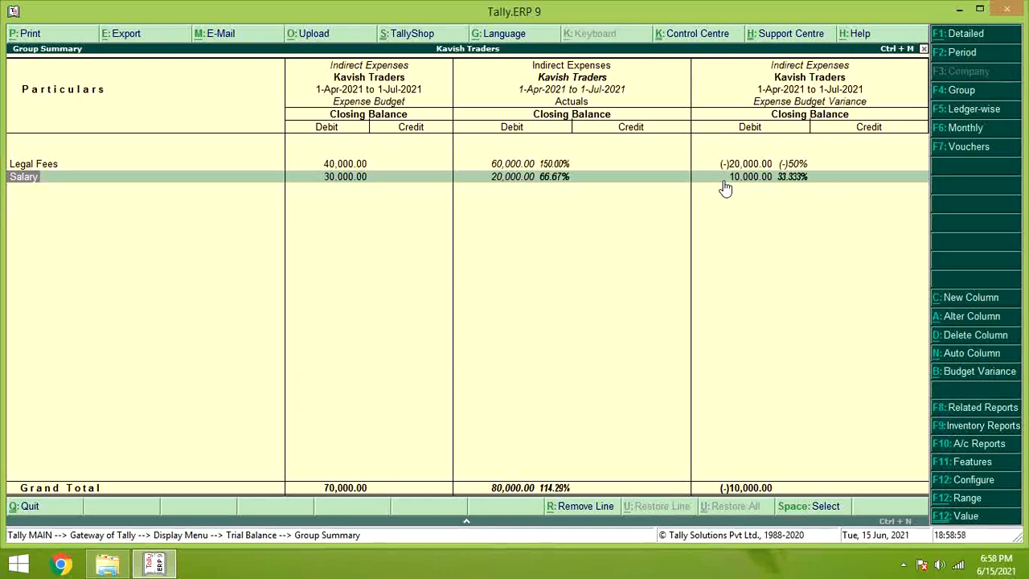
key(Escape)
key(Escape)
key(Escape)
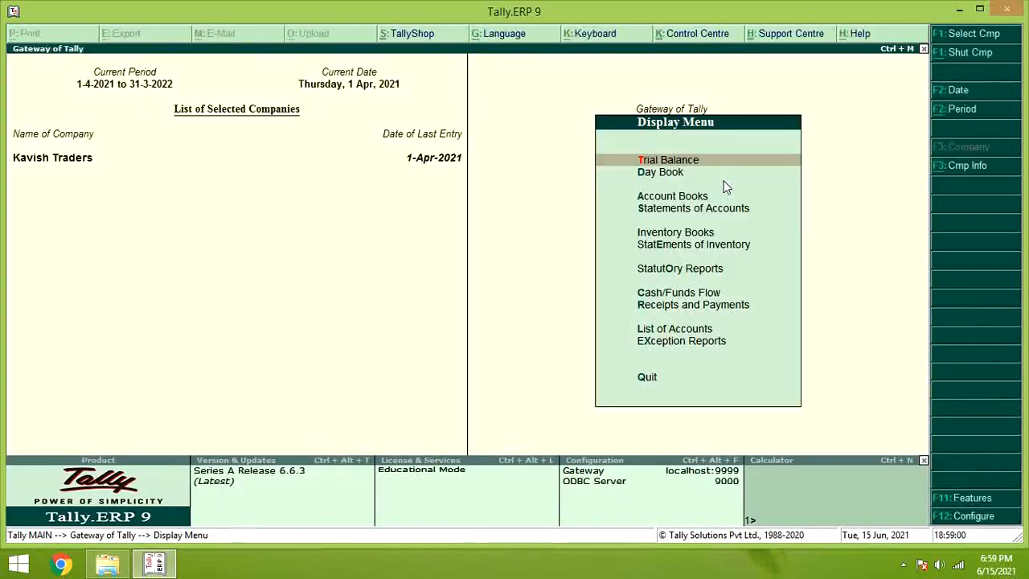
key(Escape)
key(Escape)
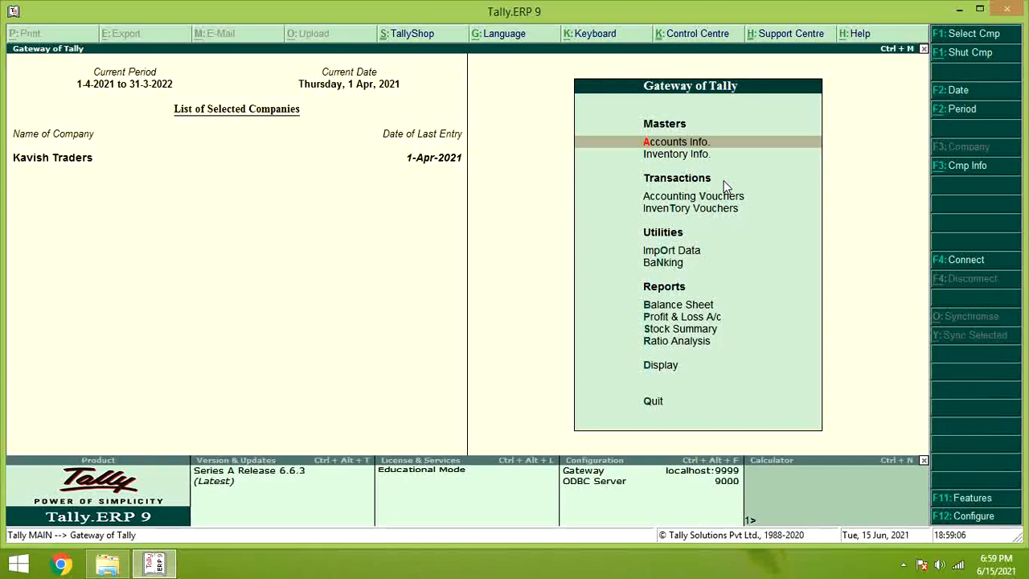
- Open the existing Expense Budget for alteration from the accounts masters, keeping its parent and start date
key(Return)
key(Down)
key(Down)
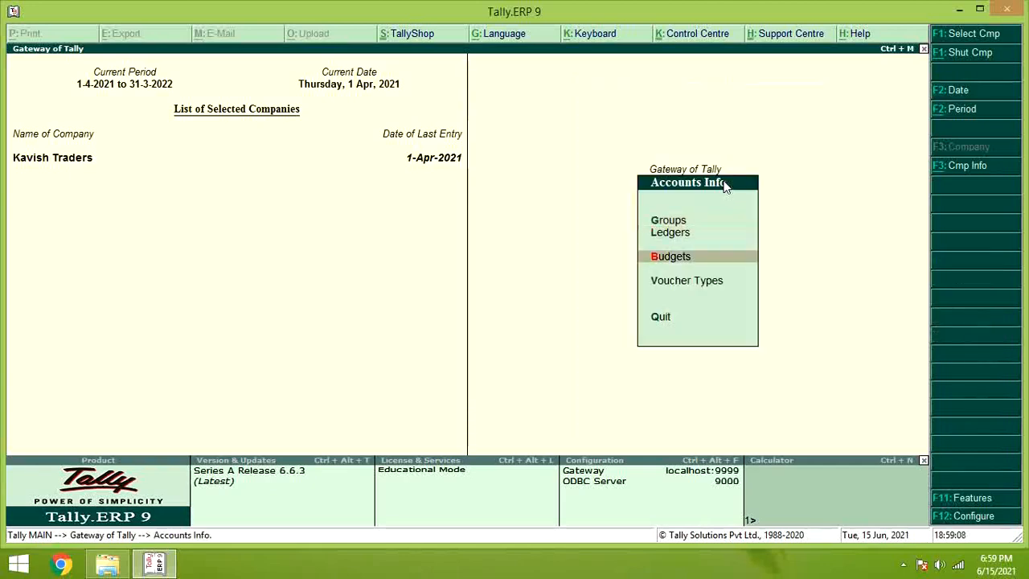
key(Down)
key(Up)
key(Return)
key(Down)
key(Return)
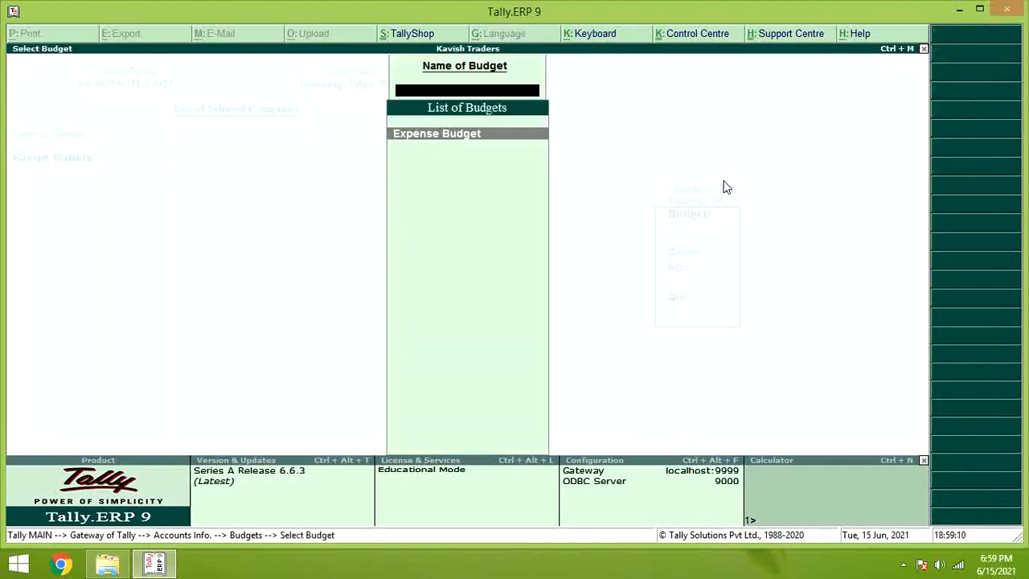
key(Return)
key(Return)
key(Return)
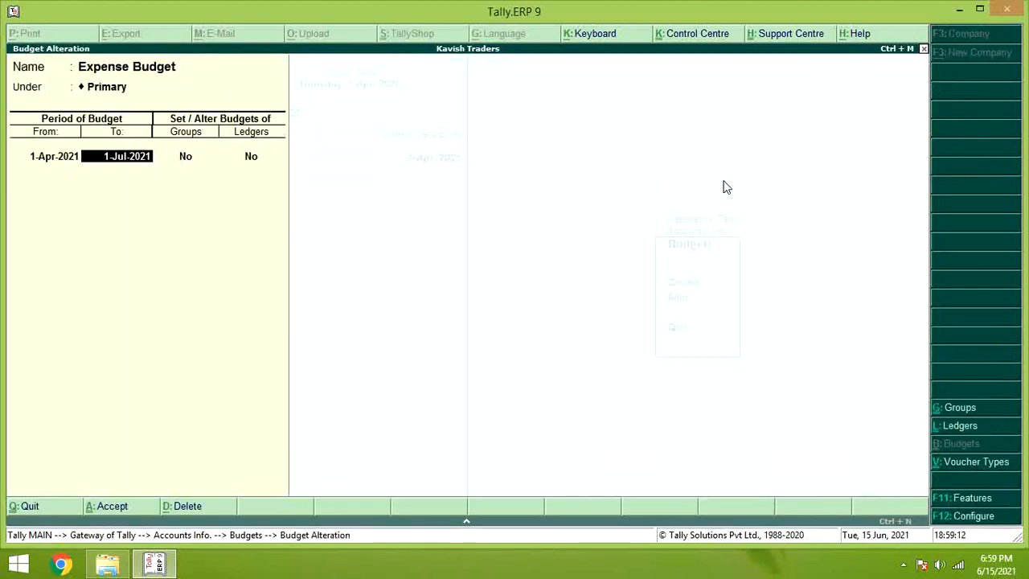
- Change the Indirect Expenses group budget's type to On Nett Transactions, keeping its amount
key(Return)
text(y)
key(Return)
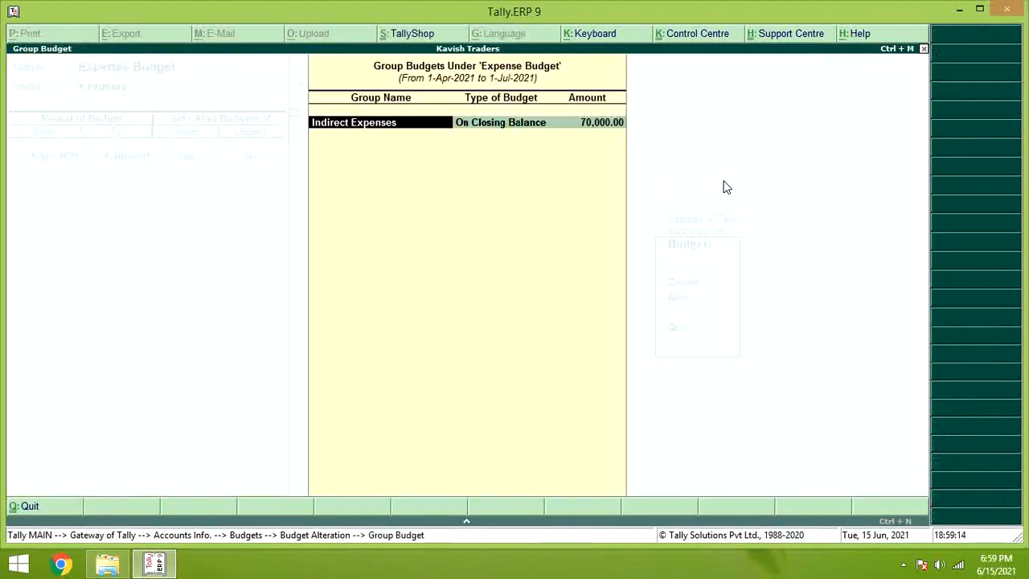
key(Return)
key(Down)
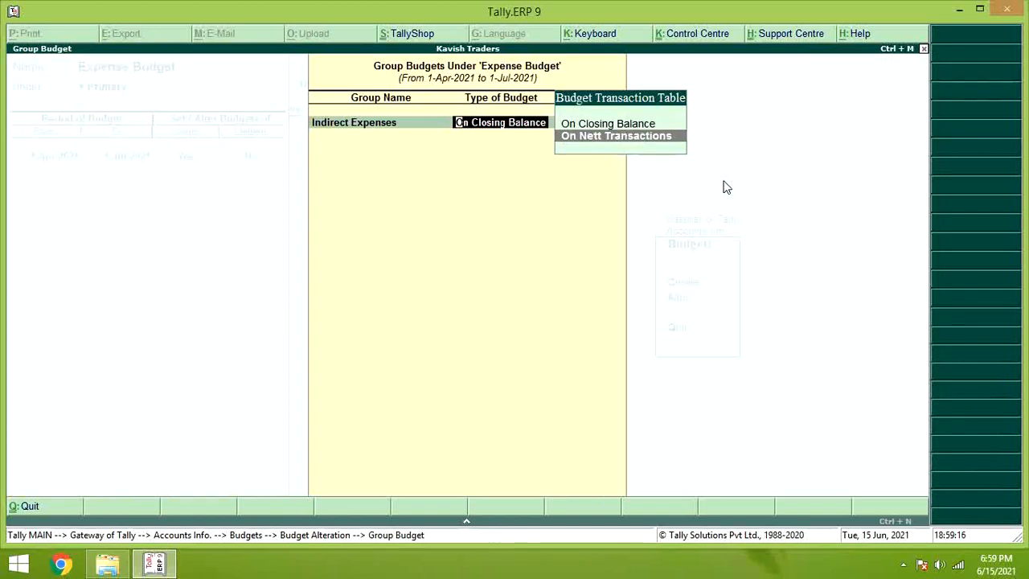
key(Return)
key(Return)
key(Return)
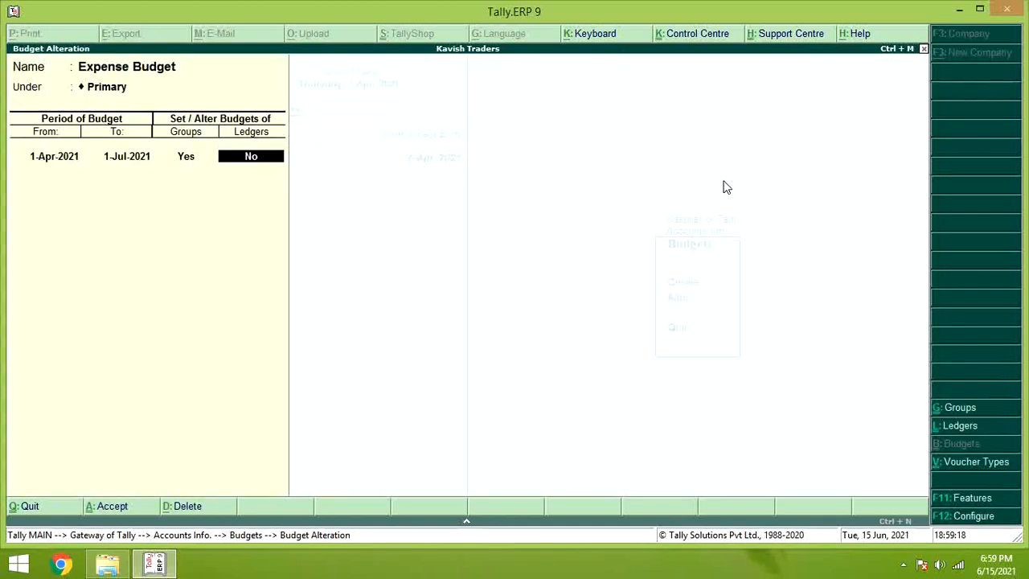
- Open the Expense Budget's ledger budgets and set the Legal Fees budget type to On Nett Transactions
text(y)
key(Return)
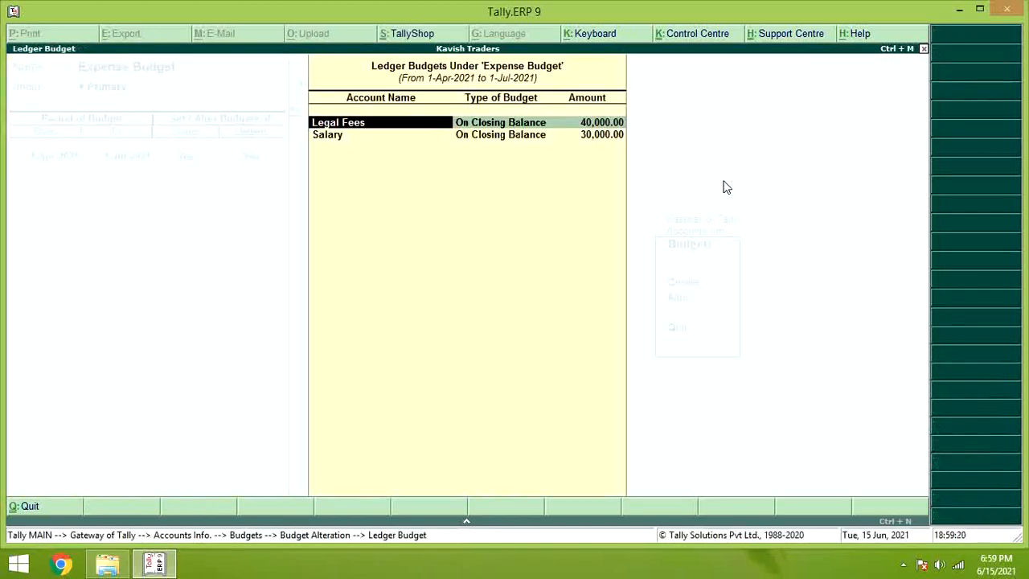
key(Return)
key(Down)
key(Return)
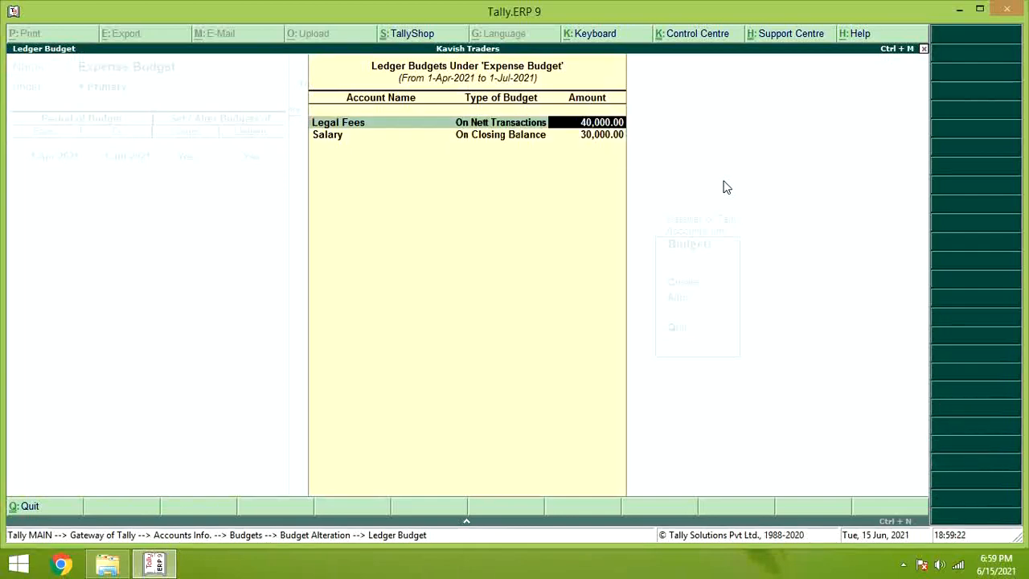
key(Return)
- Set the Salary ledger's budget type to On Nett Transactions, save the Expense Budget and return to the Gateway of Tally
key(Return)
key(Down)
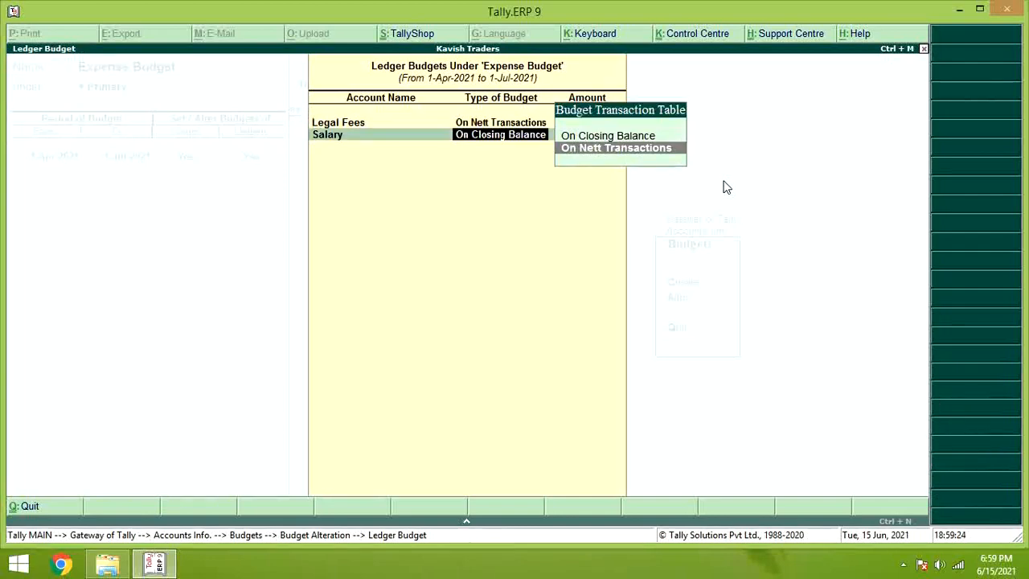
key(Return)
key(Return)
key(Return)
key(Return)
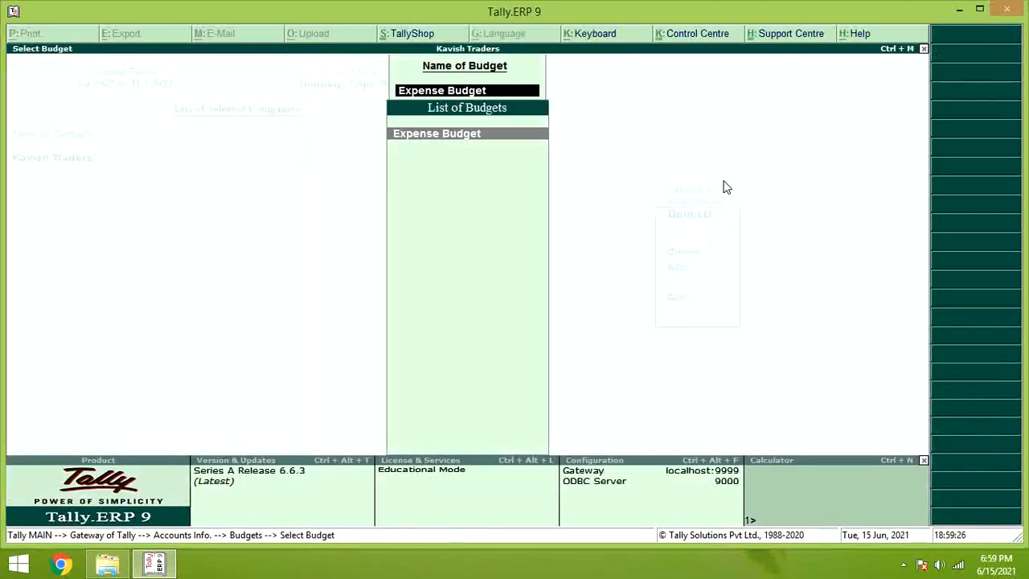
key(Return)
key(Escape)
key(Escape)
key(Escape)
key(Escape)
key(Escape)
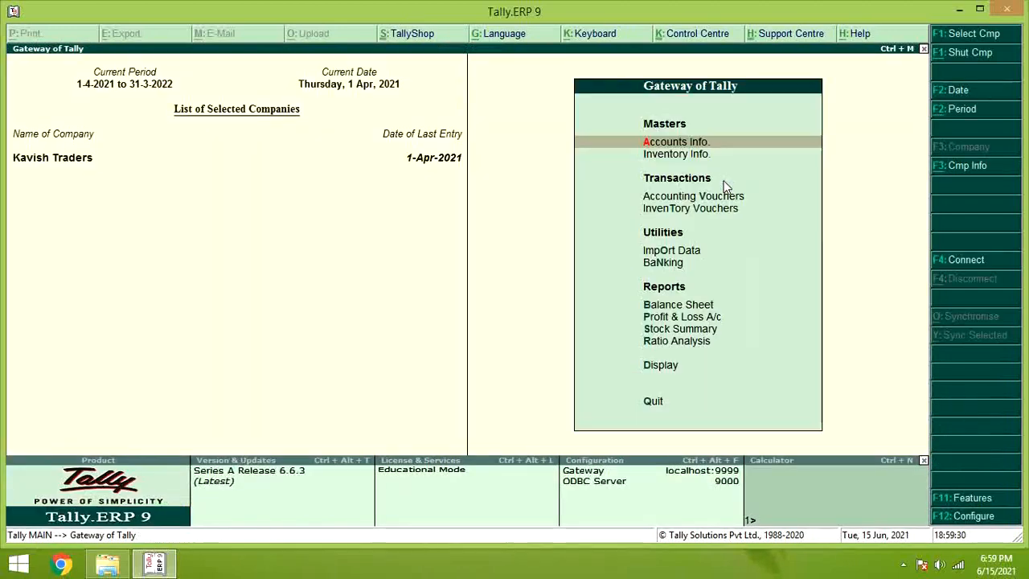
key(Escape)
key(Escape)
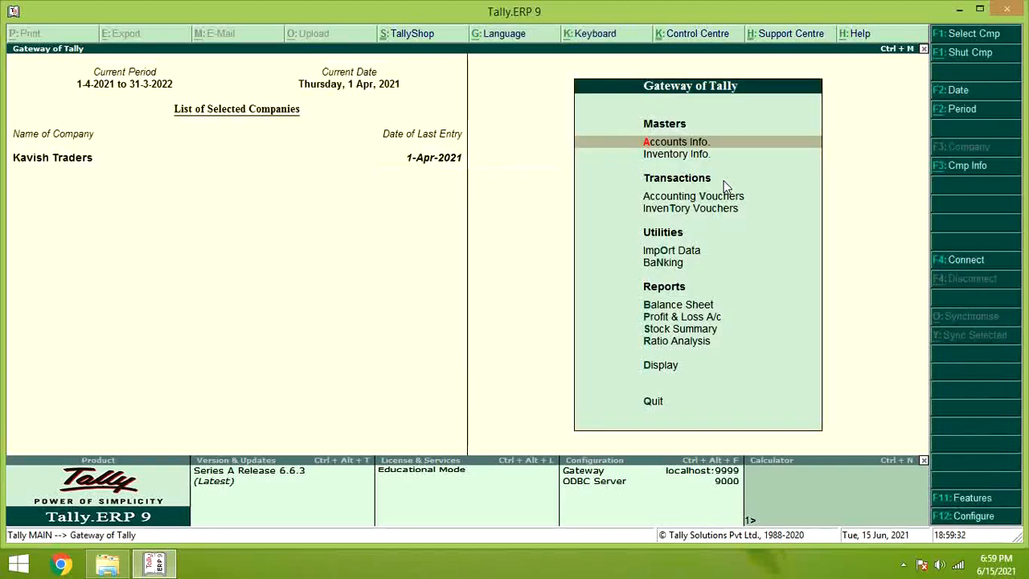
- Display the Trial Balance, drill down into Indirect Expenses and check the Legal Fees monthly summary before returning to the group summary
key(d)
key(Return)
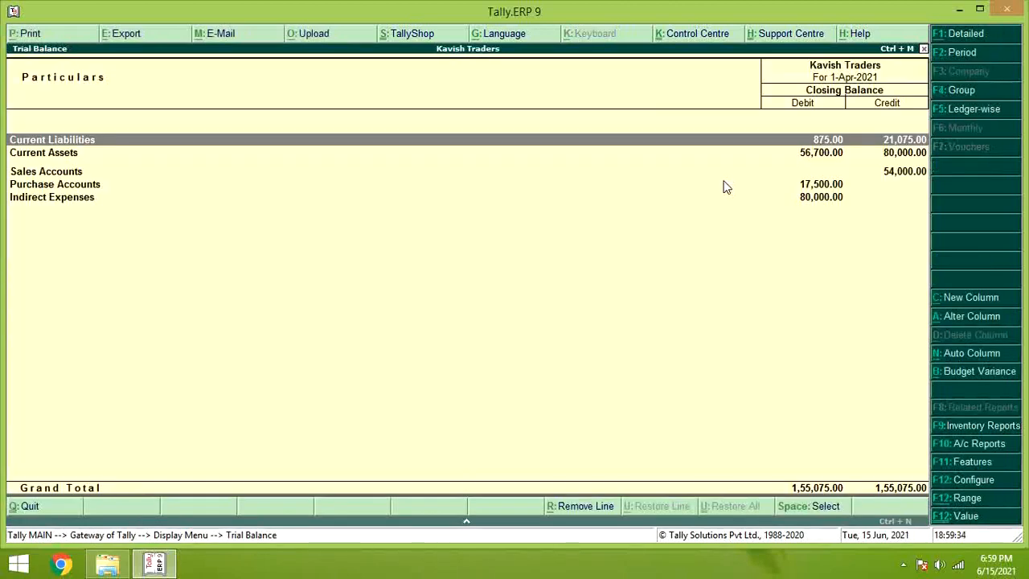
key(Down)
key(Down)
key(Down)
key(Down)
key(Return)
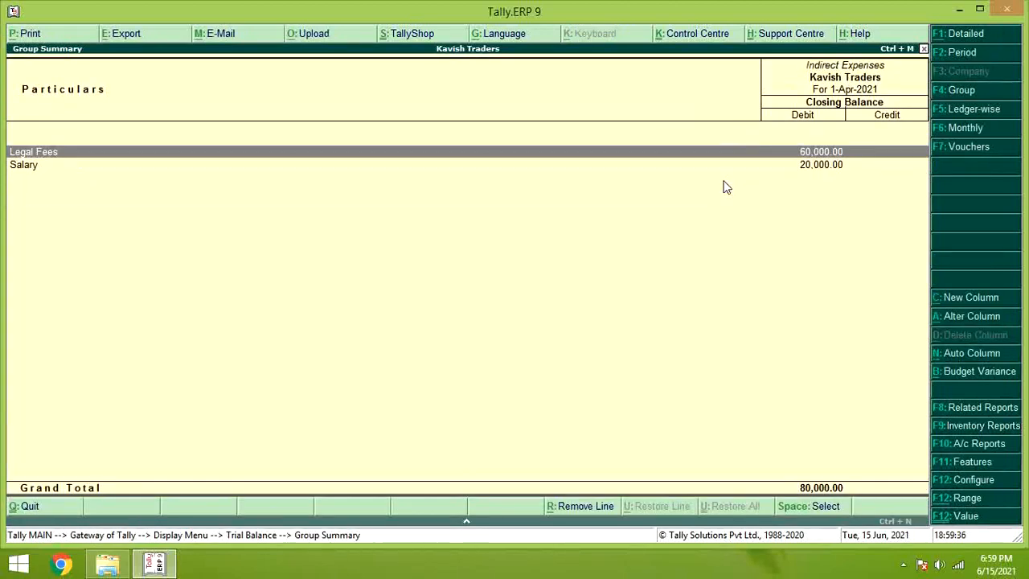
key(Return)
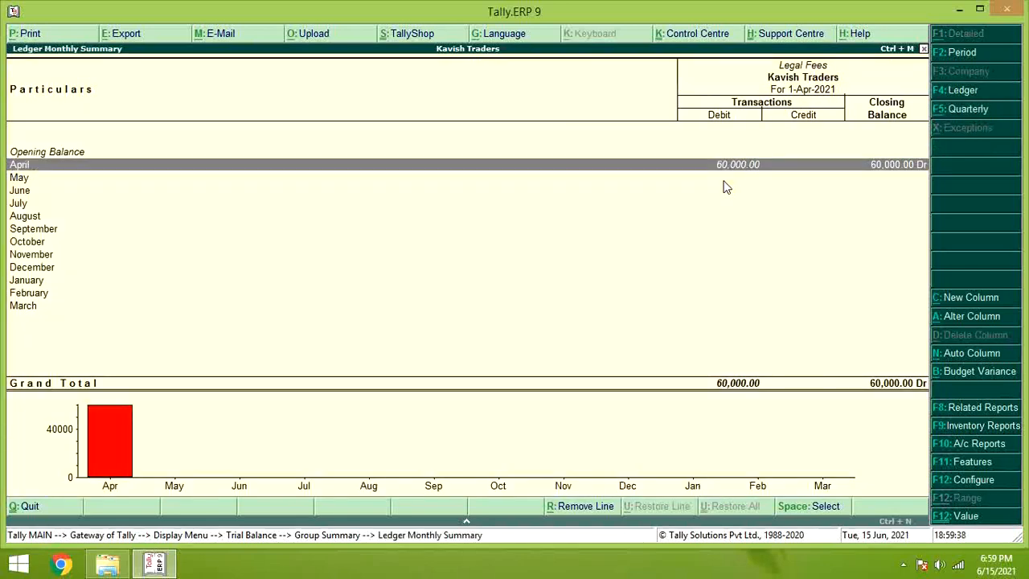
key(Escape)
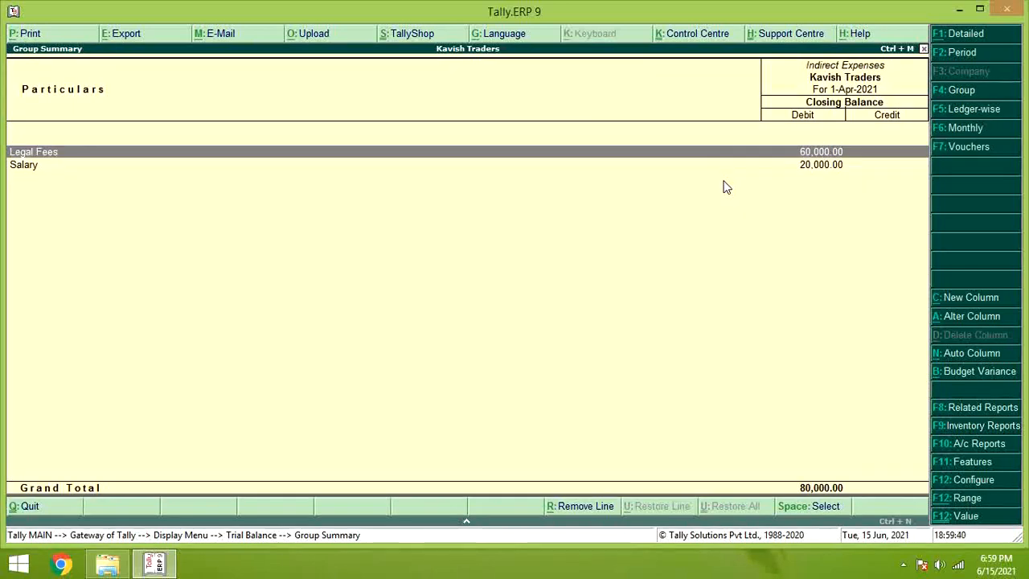
- Extend the Indirect Expenses group summary's period to end on 1-7-2021, keeping the start date
key(F2)
key(Return)
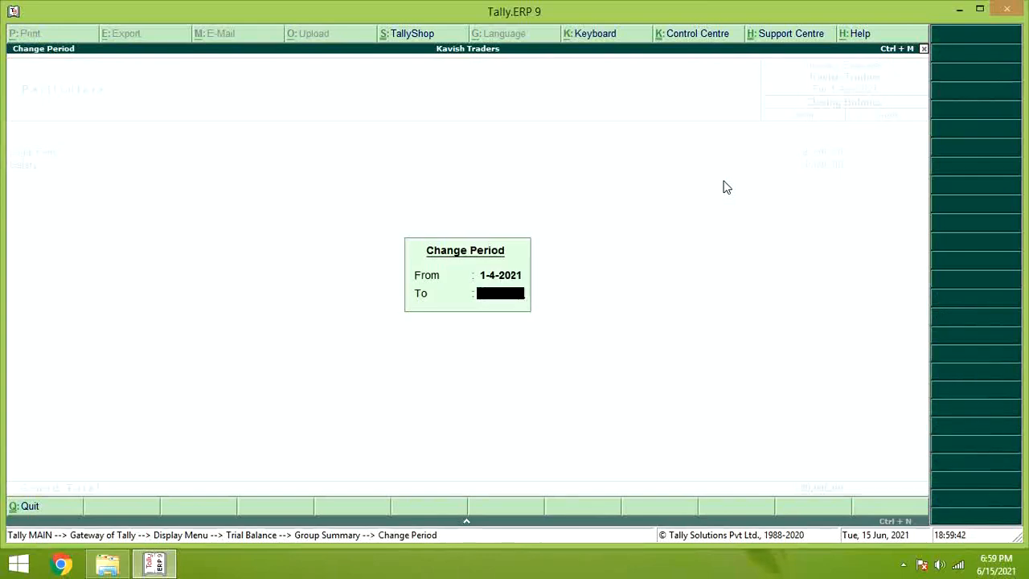
text(1-7-2021)
key(Return)
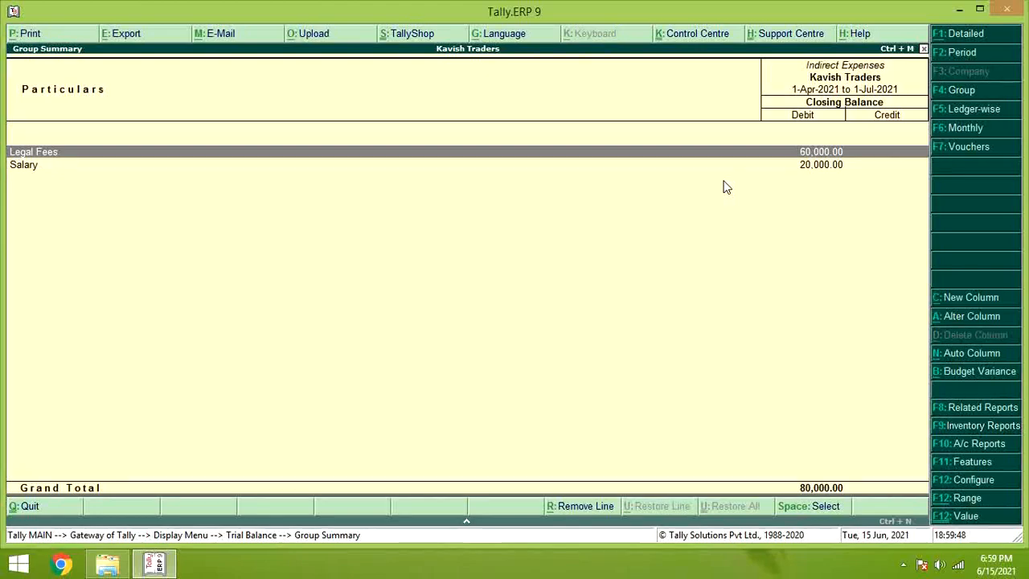
- Show the Expense Budget variance, limit it to 1-4-2021, compare Legal Fees and Salary with their actuals, and return to the Gateway of Tally
key(alt+b)
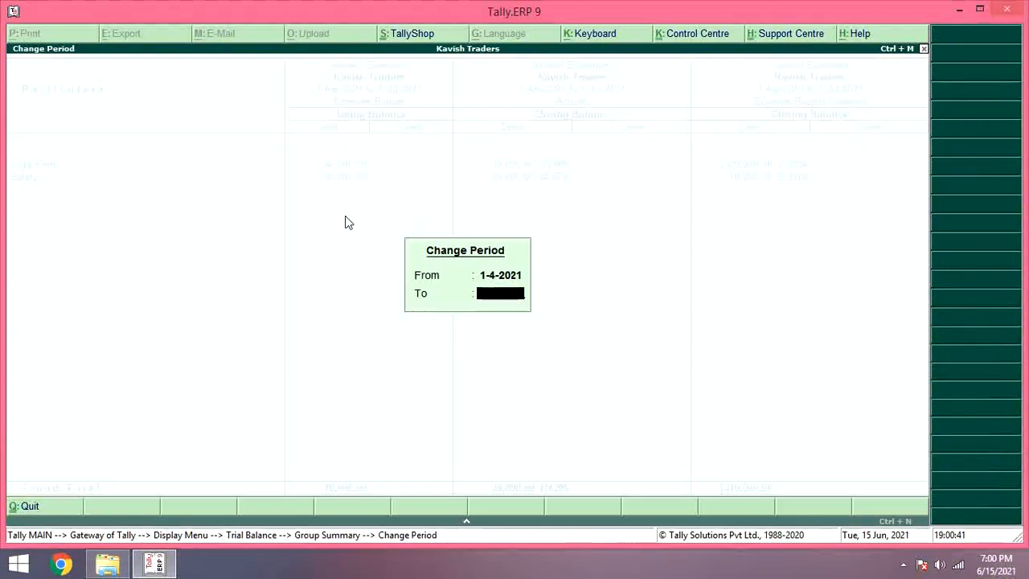
key(Return)
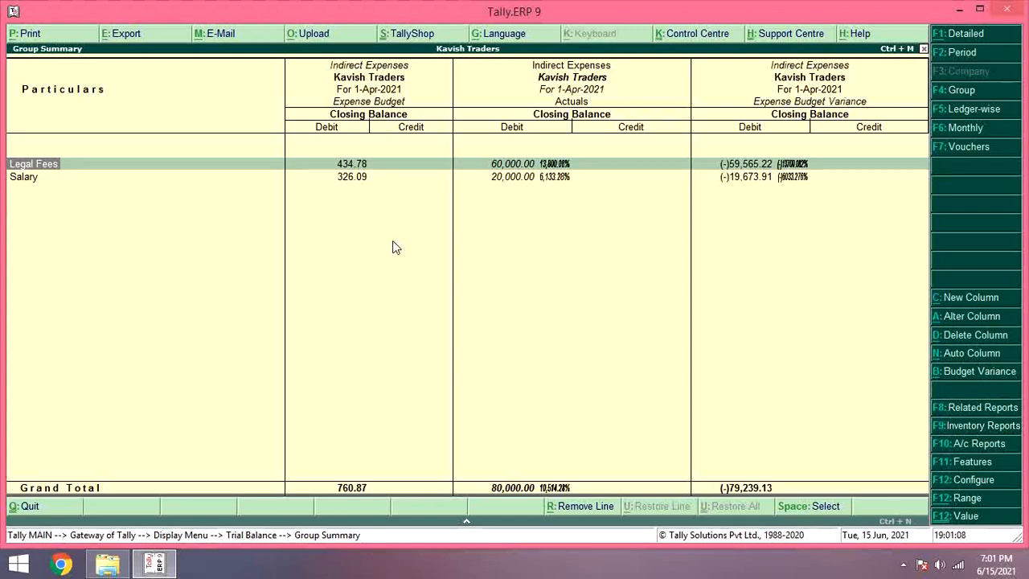
click(346, 165)
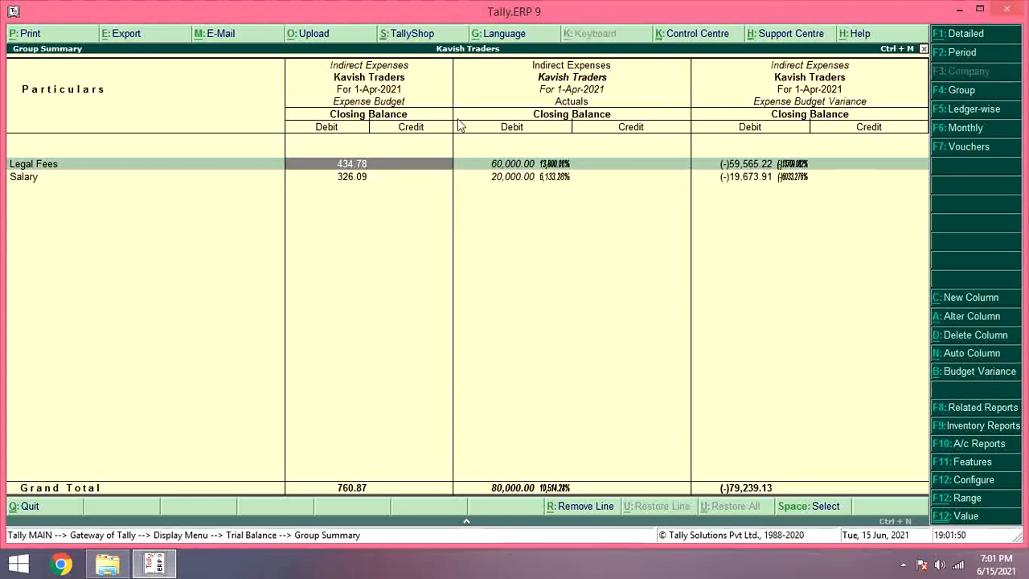
key(Down)
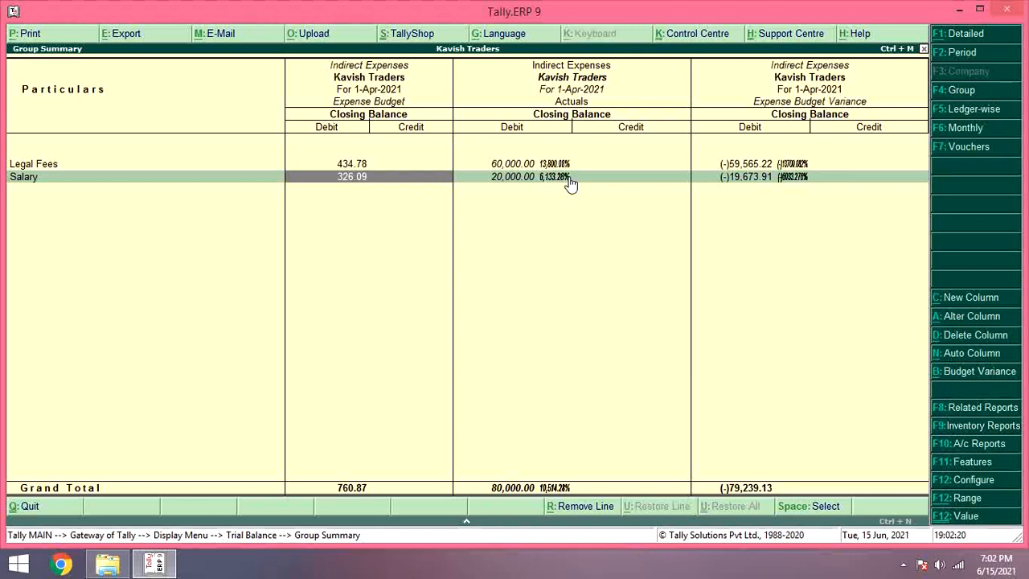
key(Escape)
key(Escape)
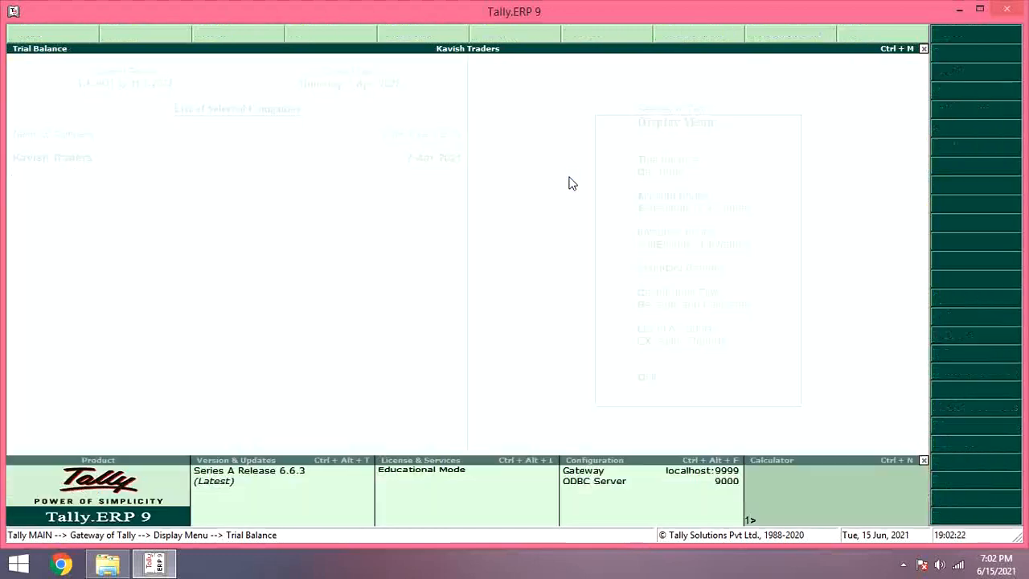
key(Escape)
key(Escape)
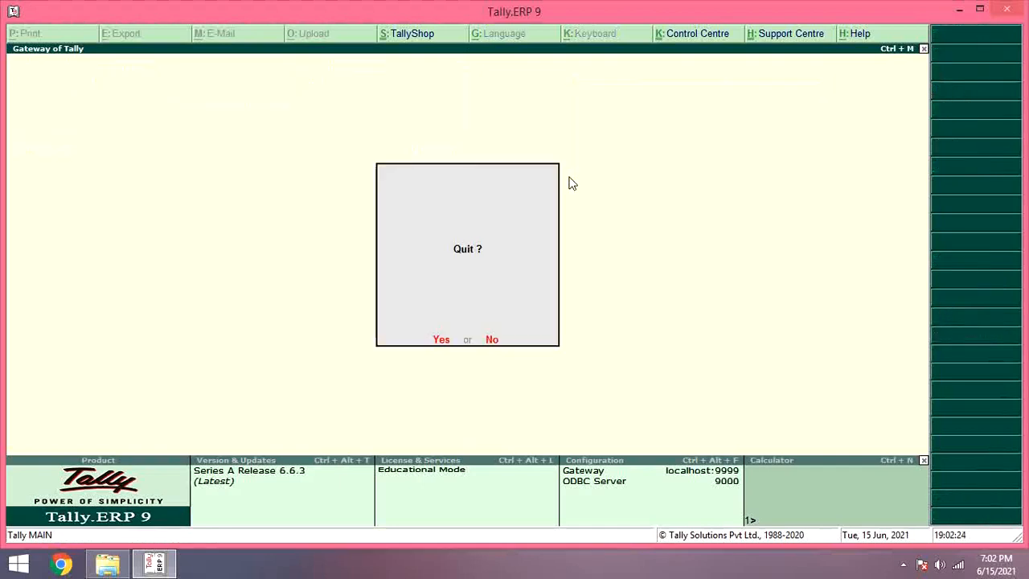
key(Escape)
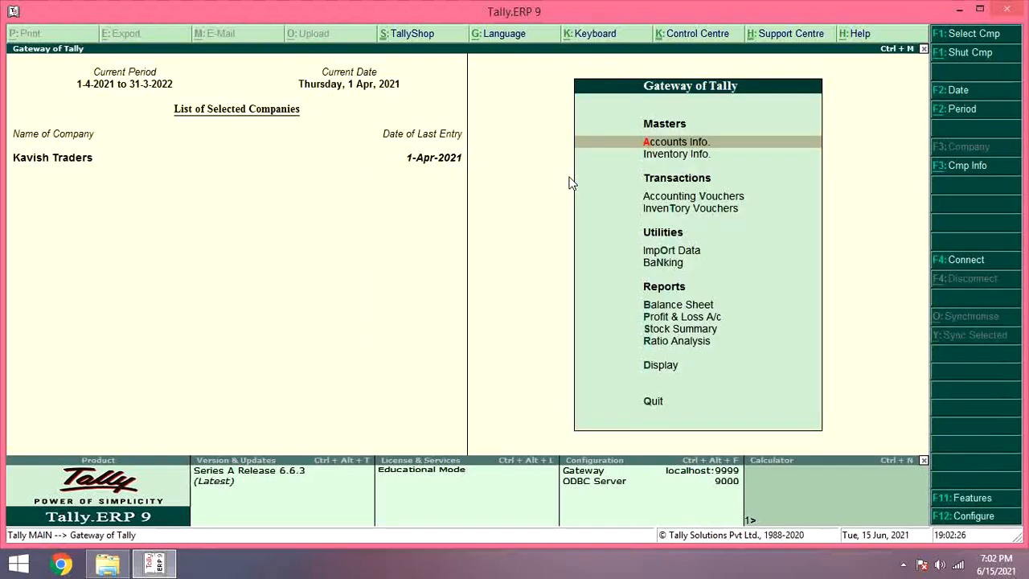